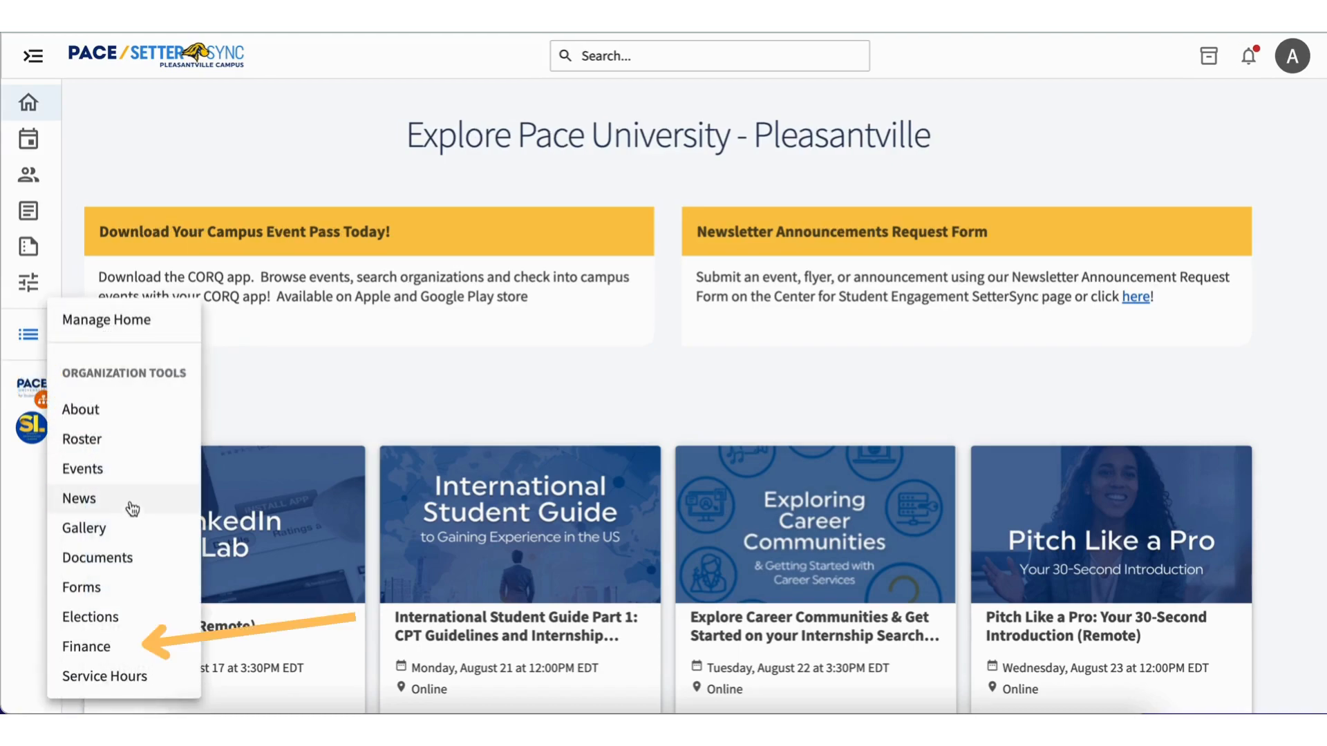
# From the organization's finance section, start a new budget request using the SGA Funding Request budget.
pyautogui.click(86, 646)
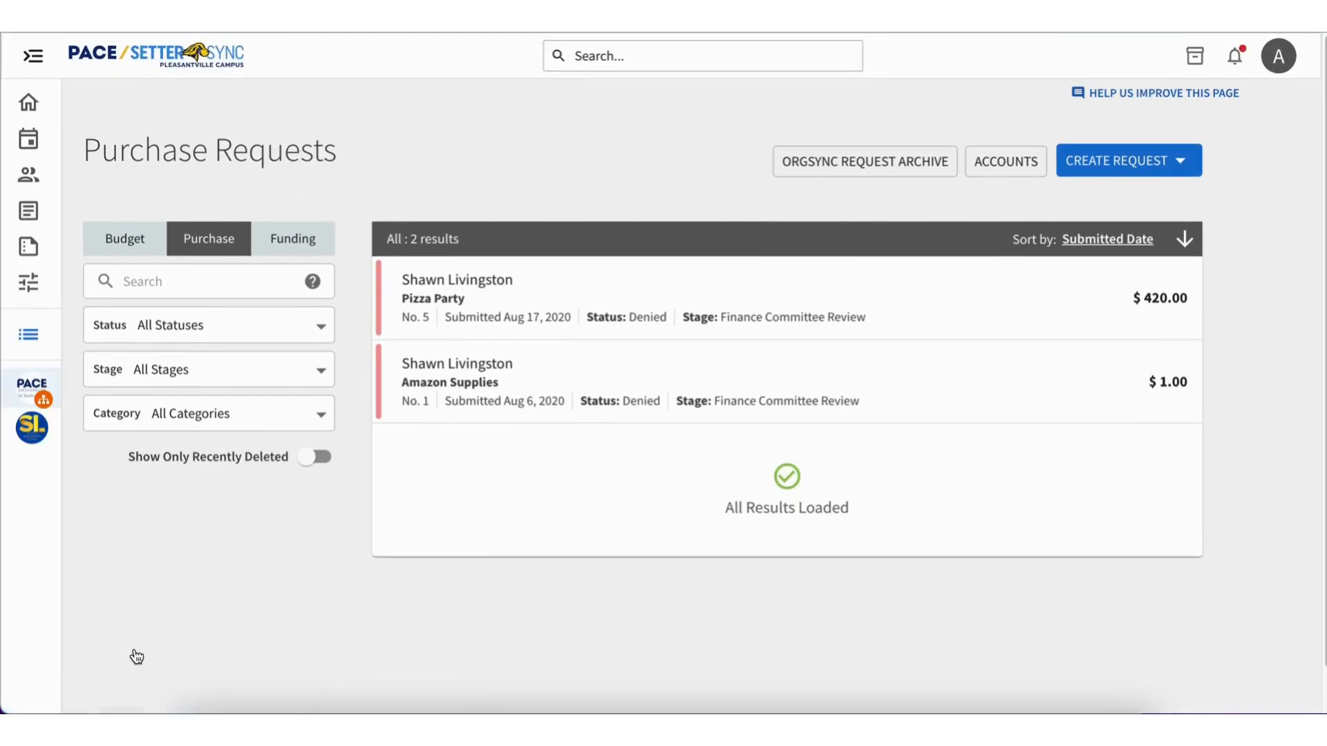
pyautogui.click(1159, 161)
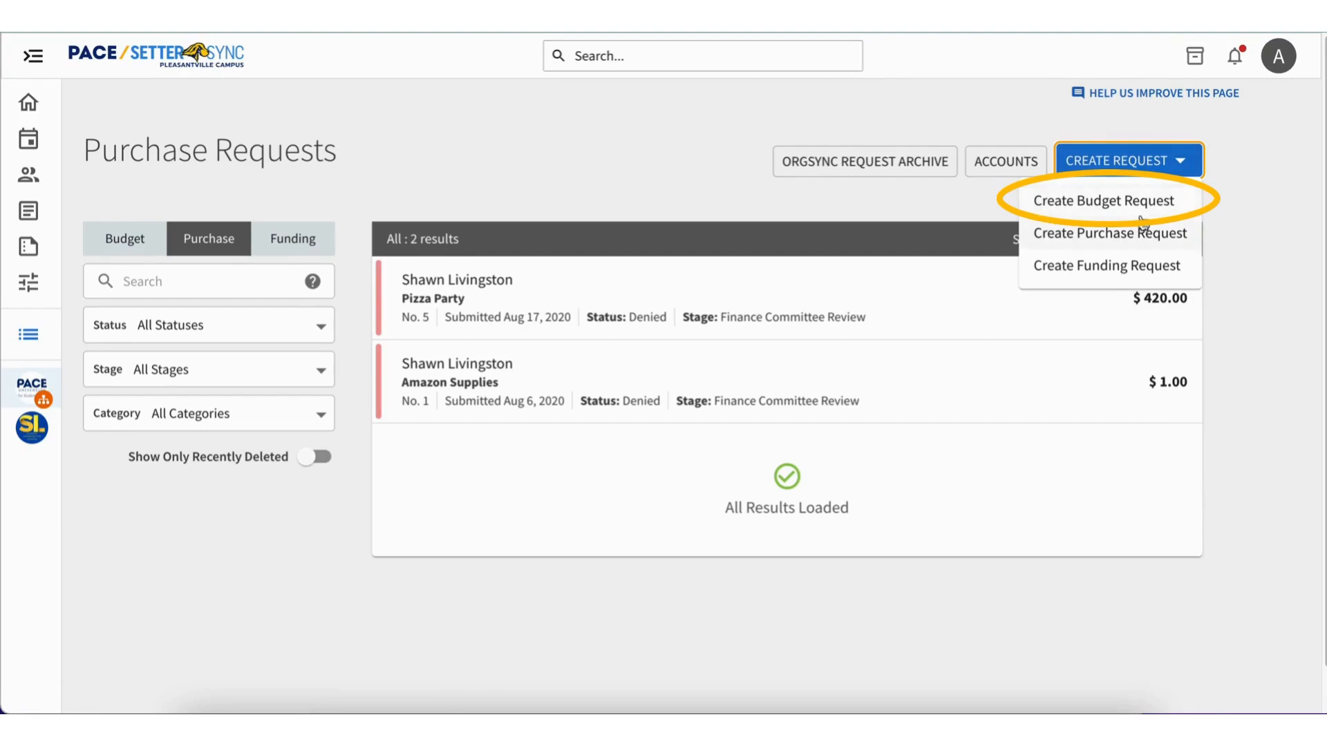
pyautogui.click(1189, 205)
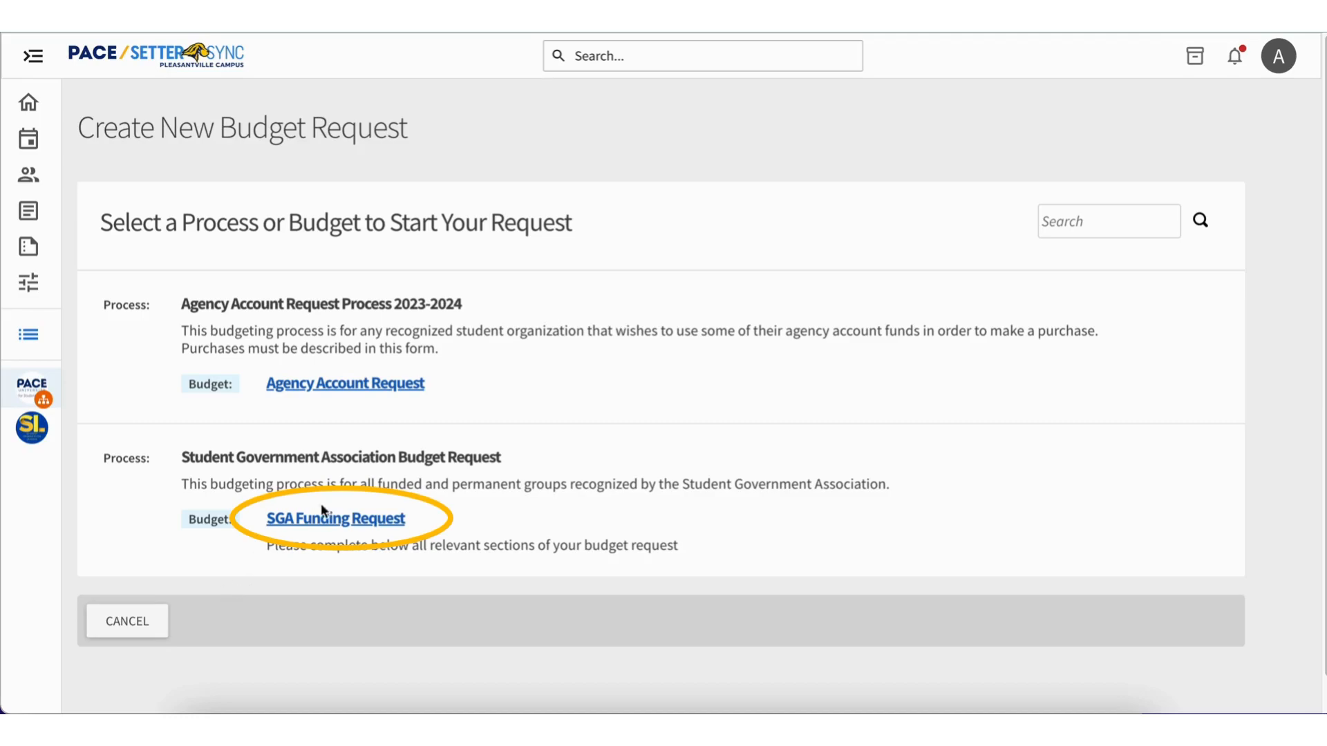
pyautogui.click(351, 530)
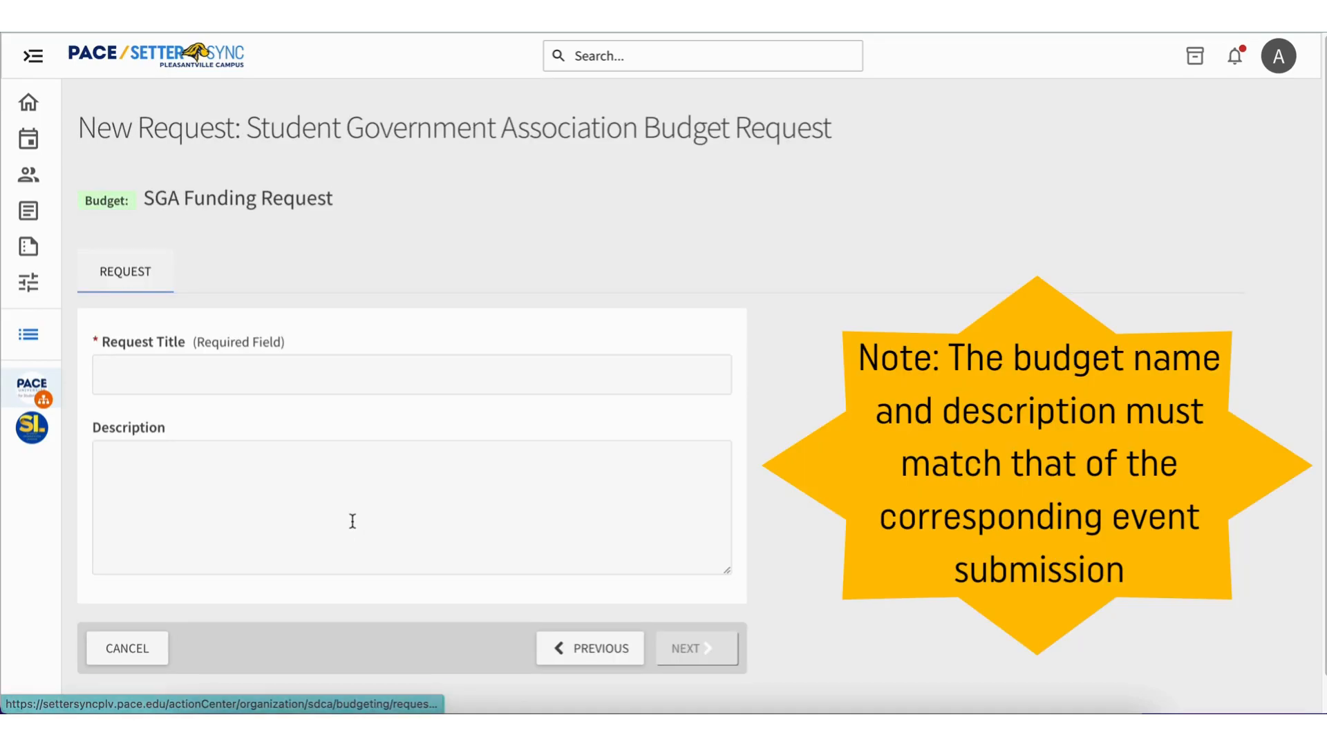
# Title the request "Test Event for Training Modules" and describe it as "This is the budget for the Test Event for Training Modules meeting.".
pyautogui.click(349, 381)
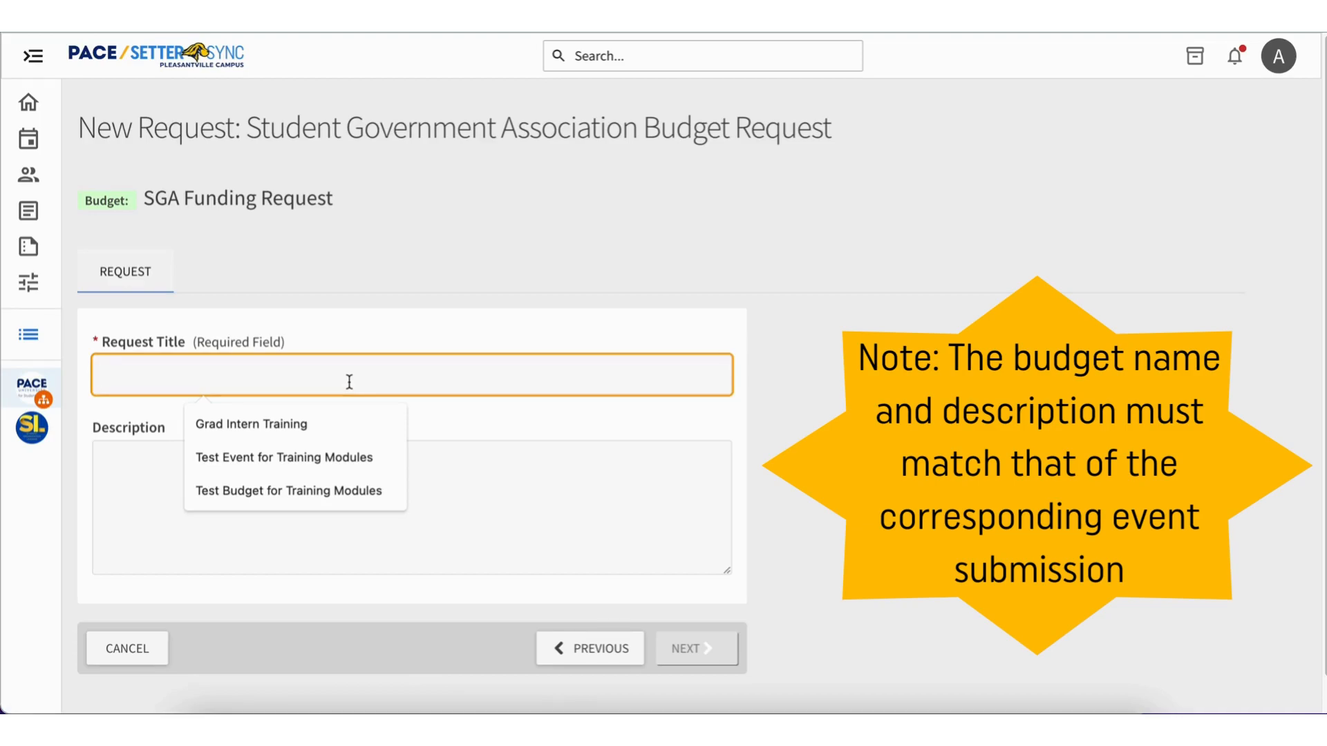
pyautogui.click(373, 454)
pyautogui.click(374, 454)
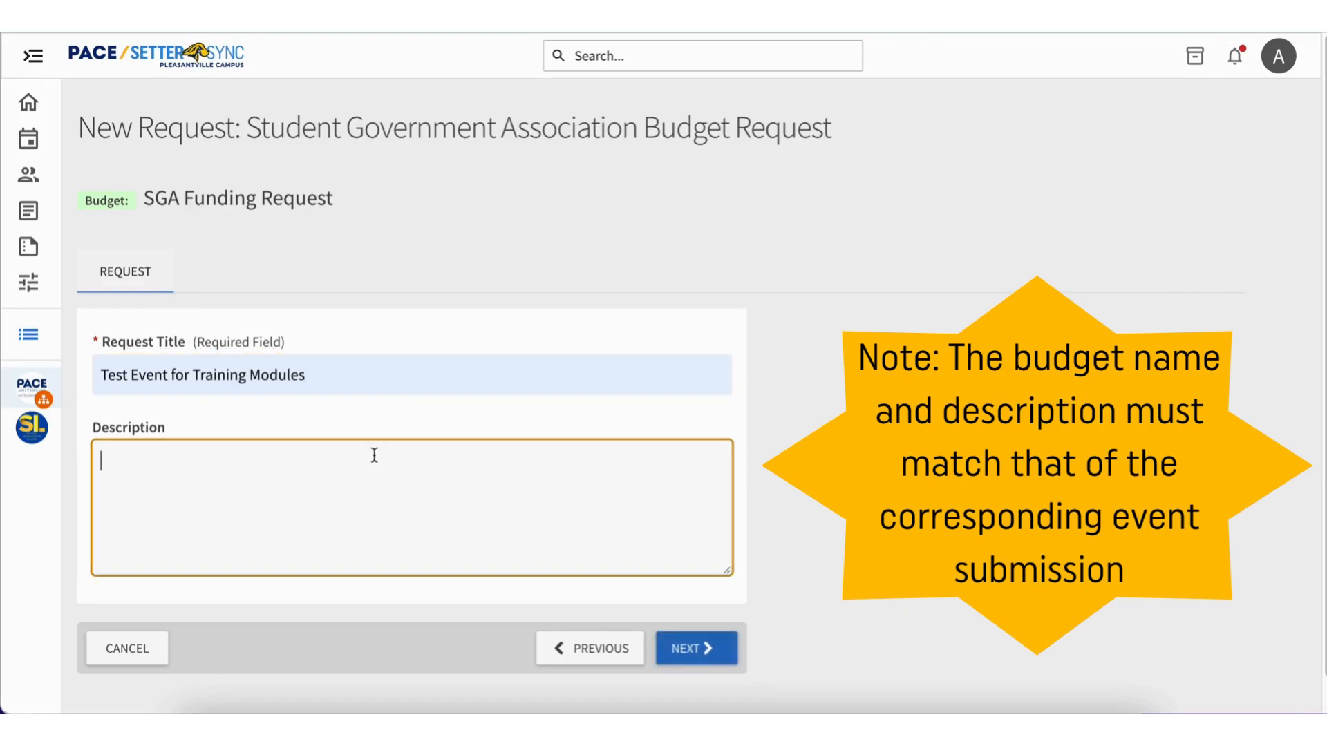
pyautogui.write('Th')
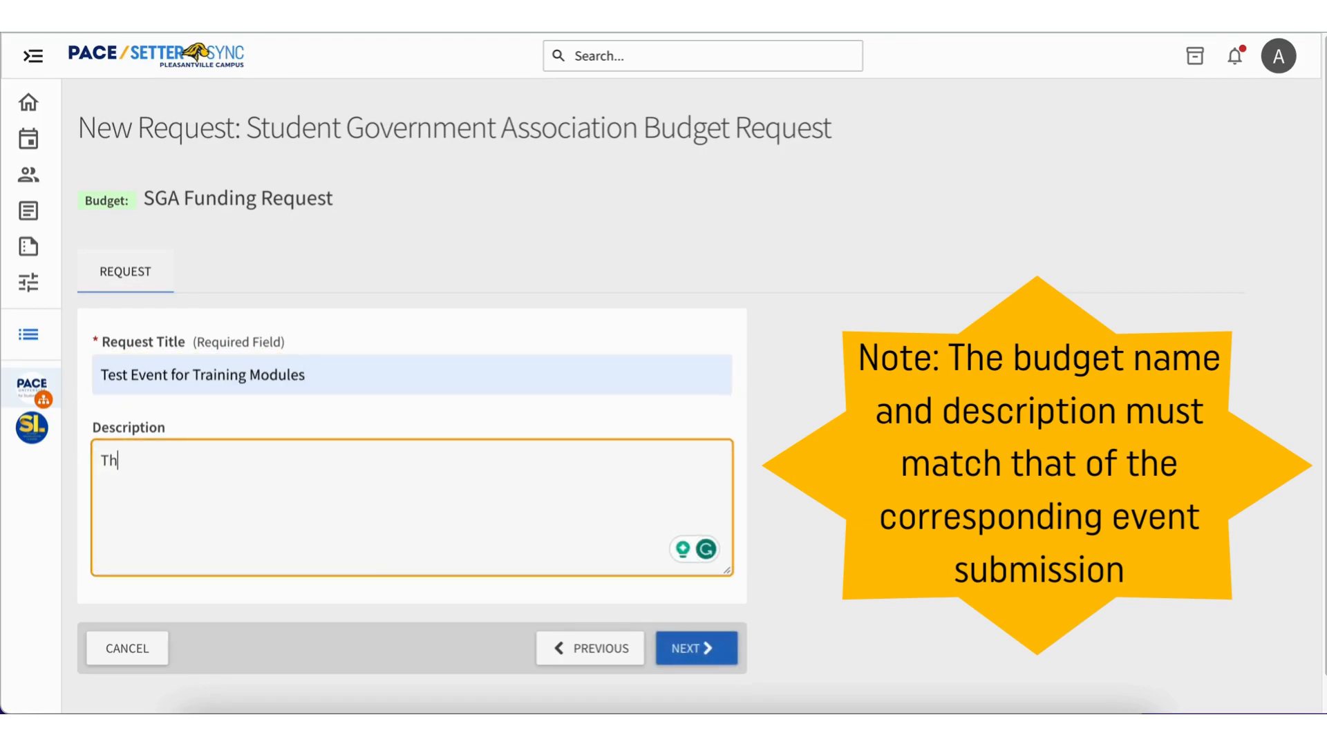
pyautogui.write('is is the budget for t')
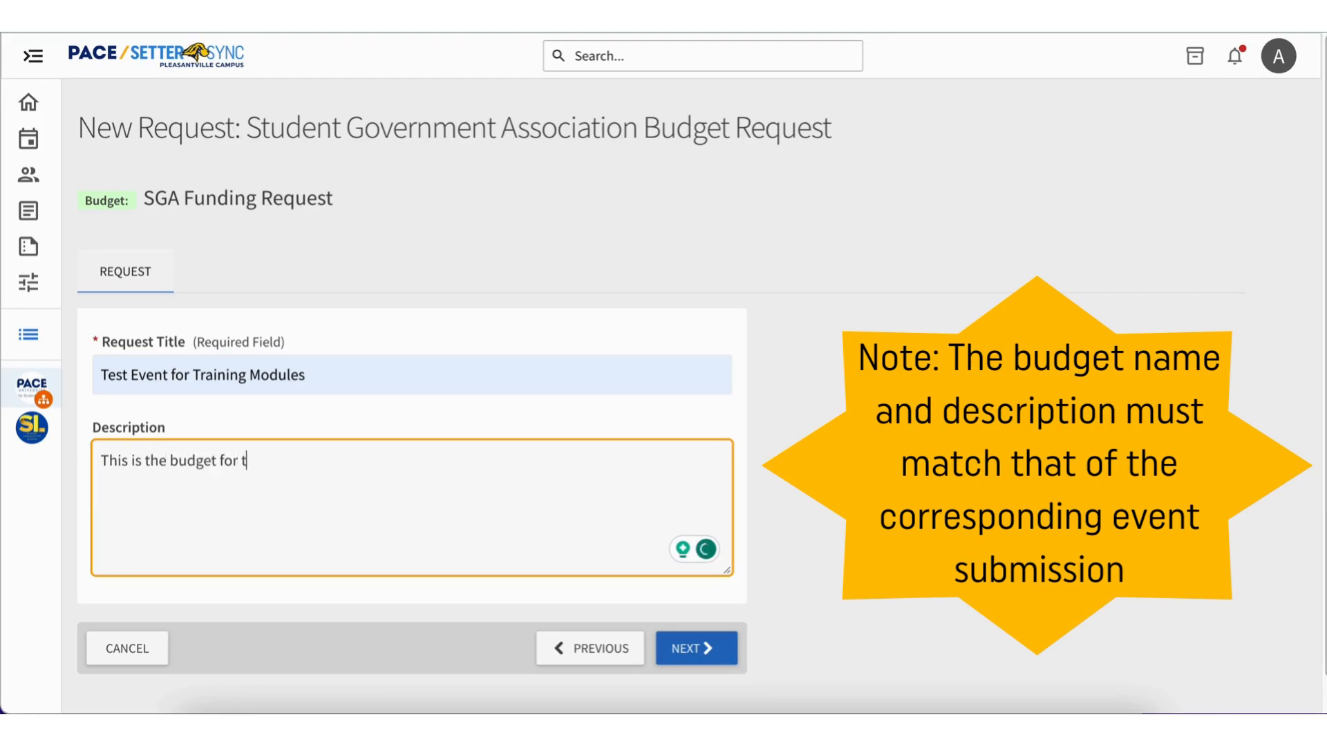
pyautogui.write('he test')
pyautogui.press('BackSpace')
pyautogui.press('BackSpace')
pyautogui.press('BackSpace')
pyautogui.press('BackSpace')
pyautogui.write('Test Eventfo')
pyautogui.press('BackSpace')
pyautogui.press('BackSpace')
pyautogui.write('for')
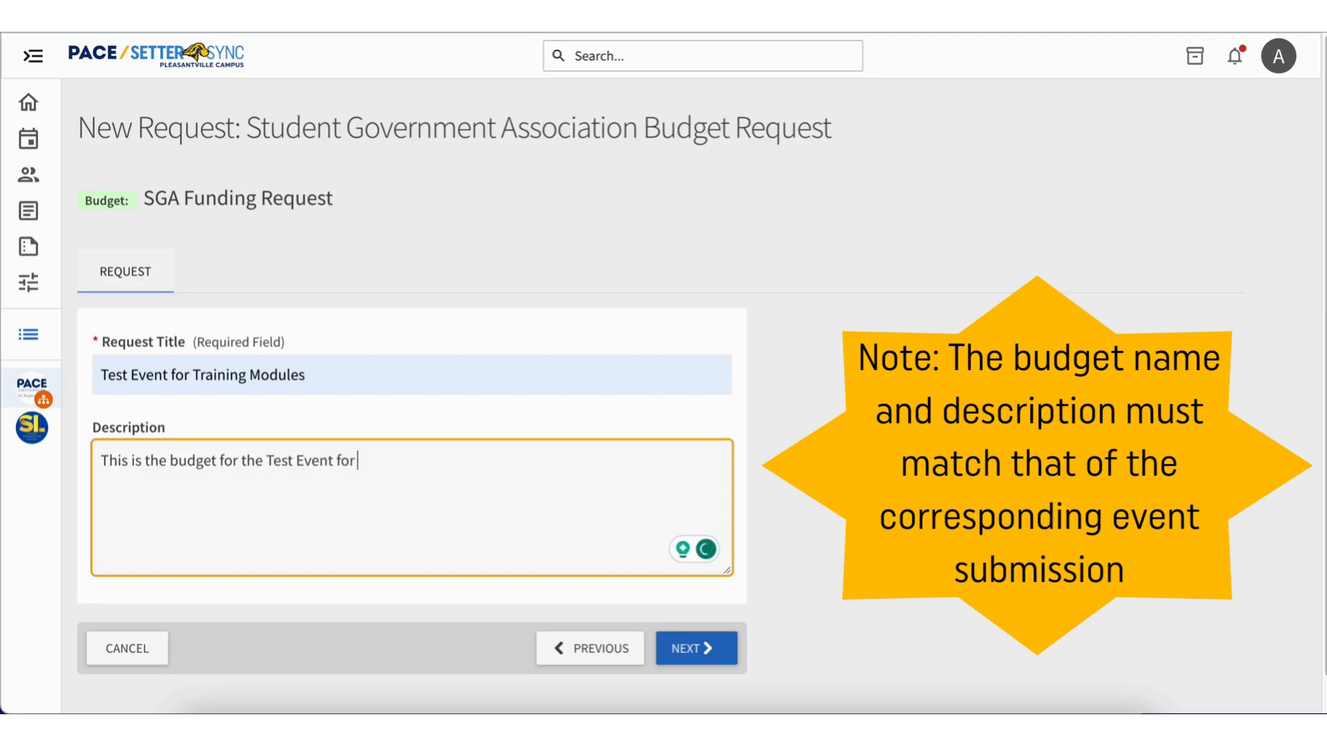
pyautogui.write(' Training Modules meetingg')
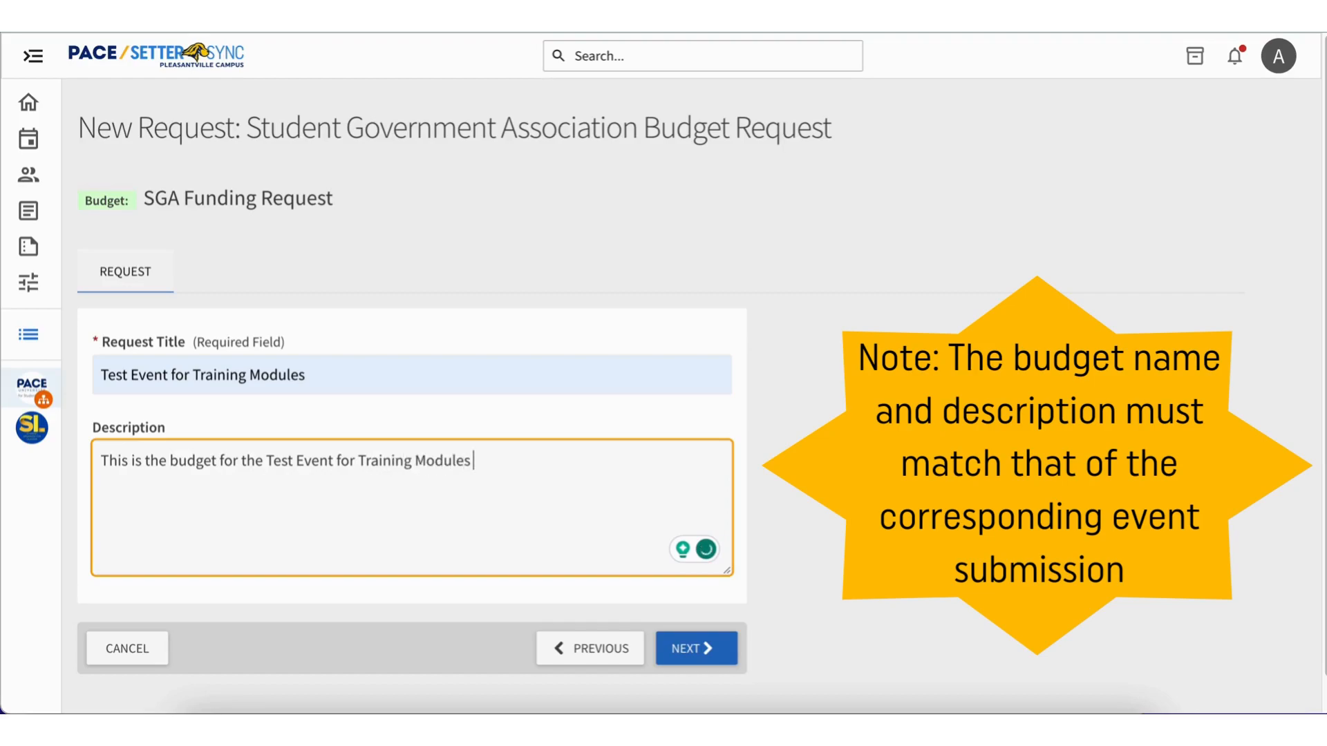
pyautogui.press('BackSpace')
pyautogui.write('.')
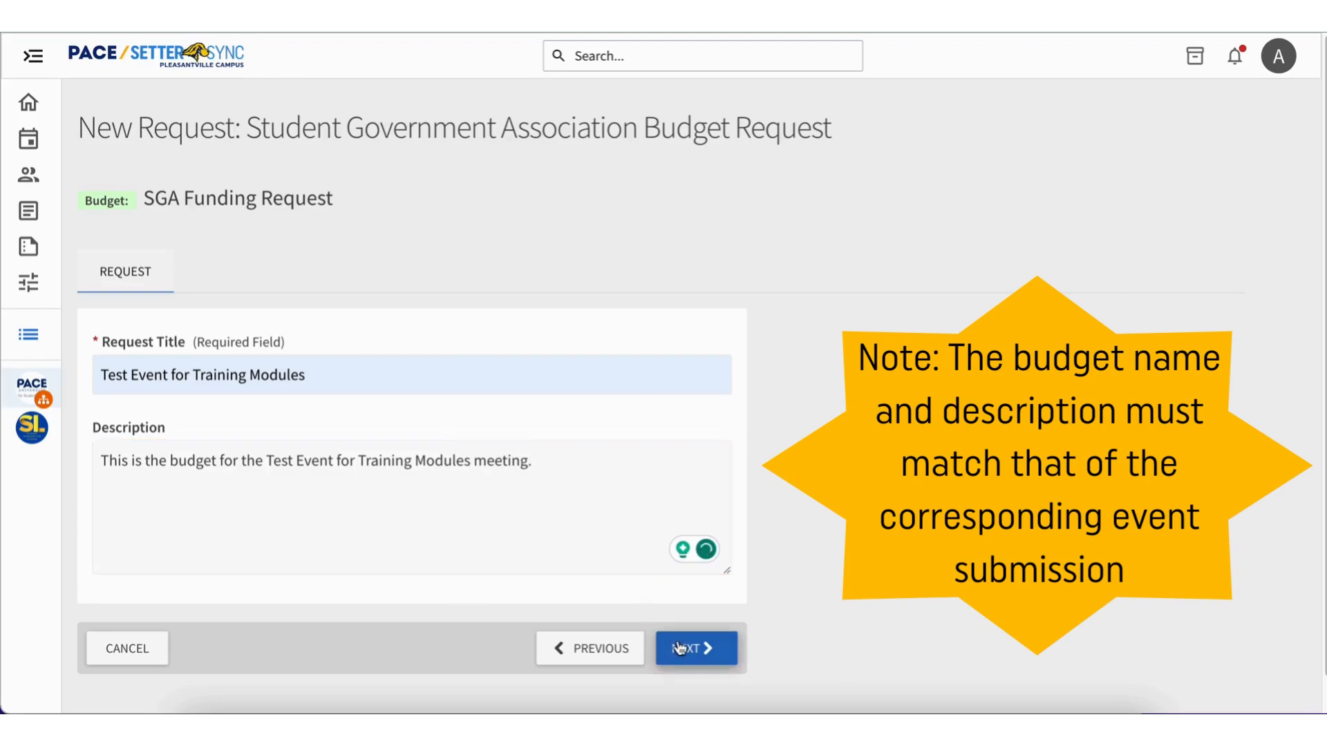
pyautogui.click(680, 647)
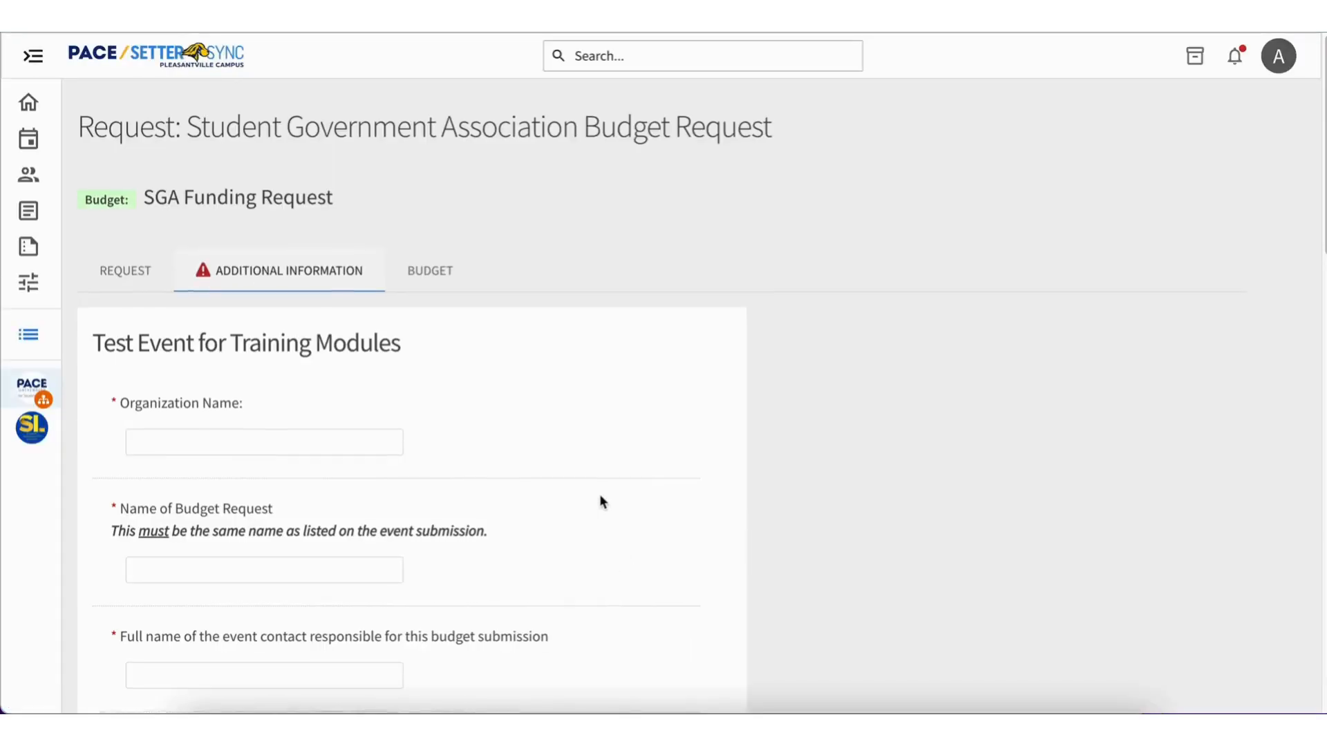
# Enter "Center for Student Engagement" as the organization name and "Test Event for Training Modules" as the name of the budget request.
pyautogui.scroll(-3, 599, 495)
pyautogui.click(356, 222)
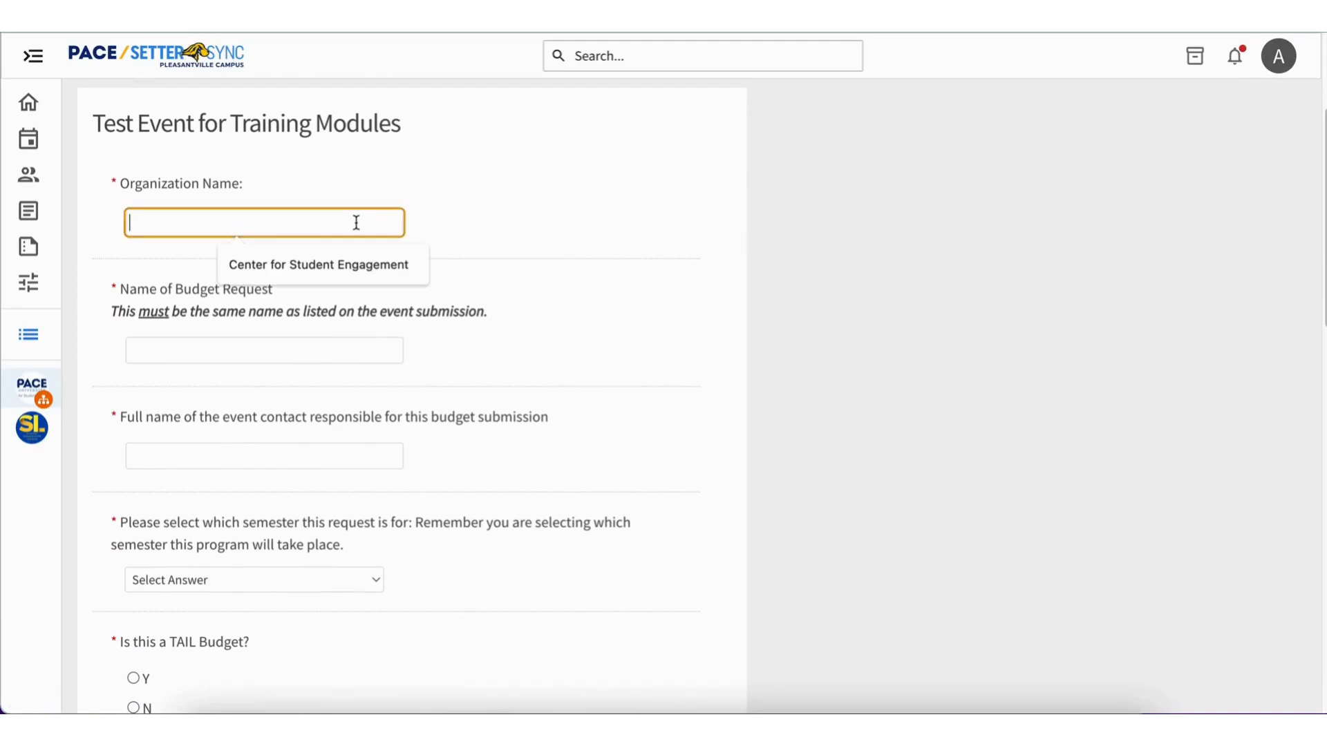
pyautogui.click(366, 264)
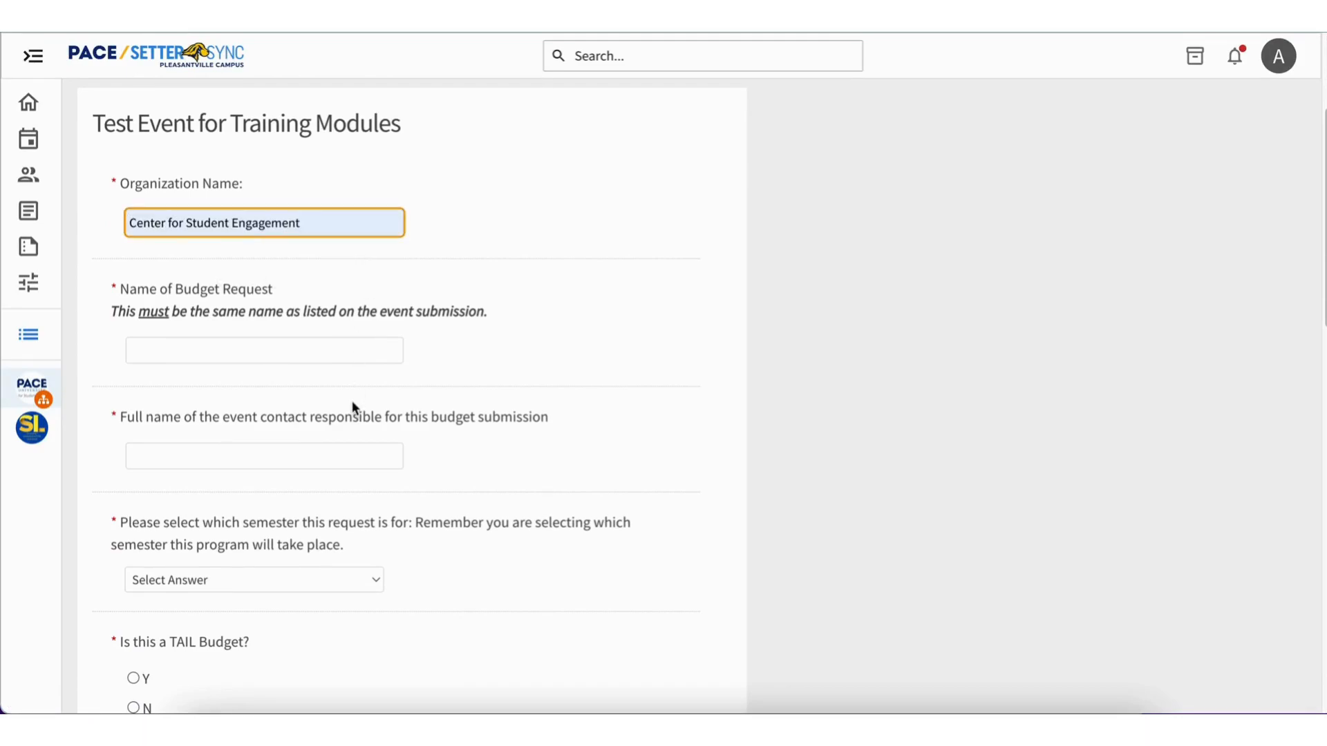
pyautogui.click(324, 357)
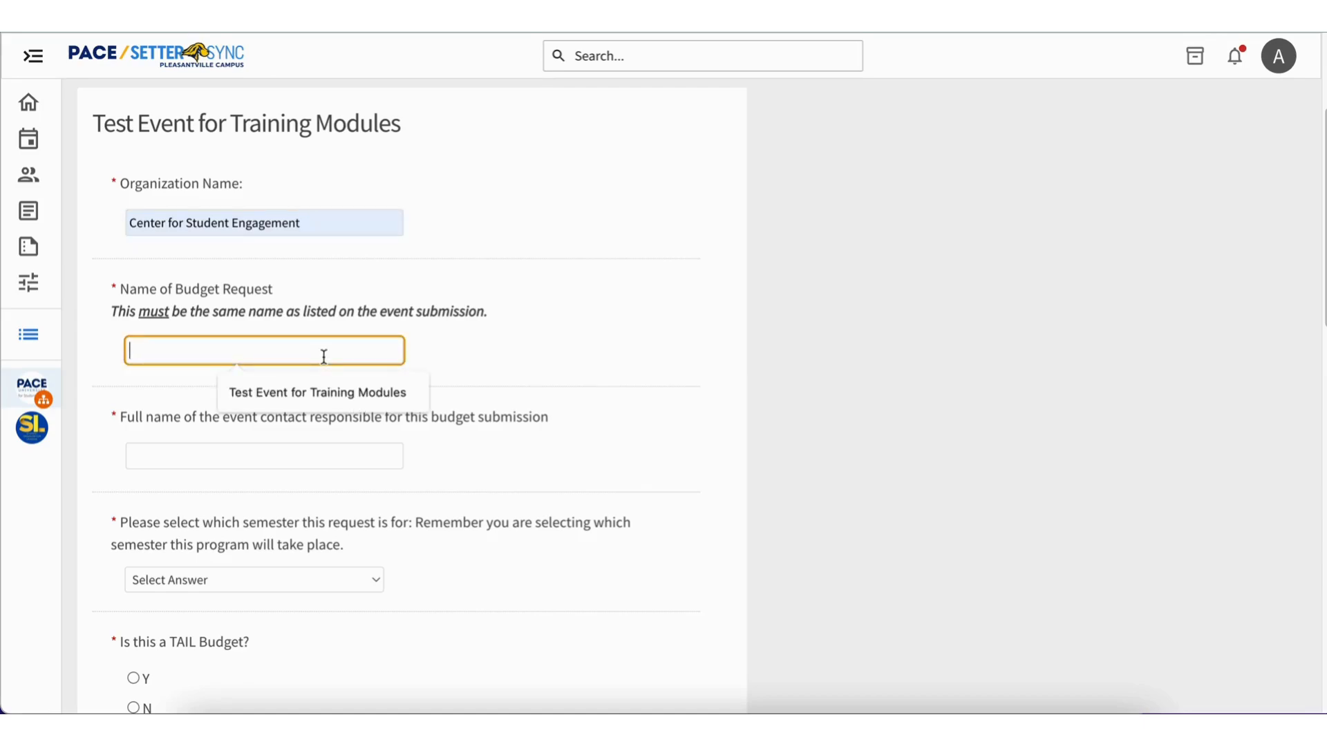
pyautogui.click(342, 393)
pyautogui.moveTo(488, 313); pyautogui.dragTo(379, 320)
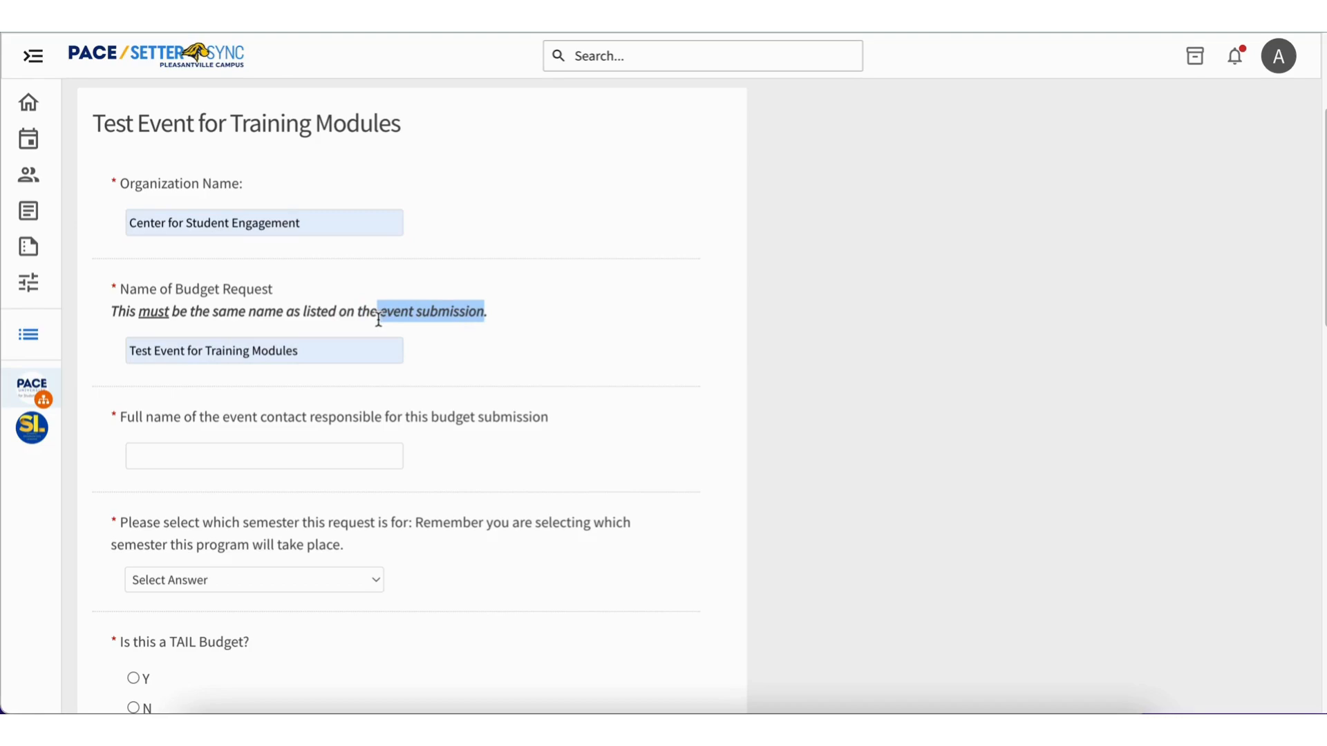
pyautogui.click(460, 368)
# Fill in the full name of the event contact responsible for this budget submission.
pyautogui.scroll(-2, 460, 368)
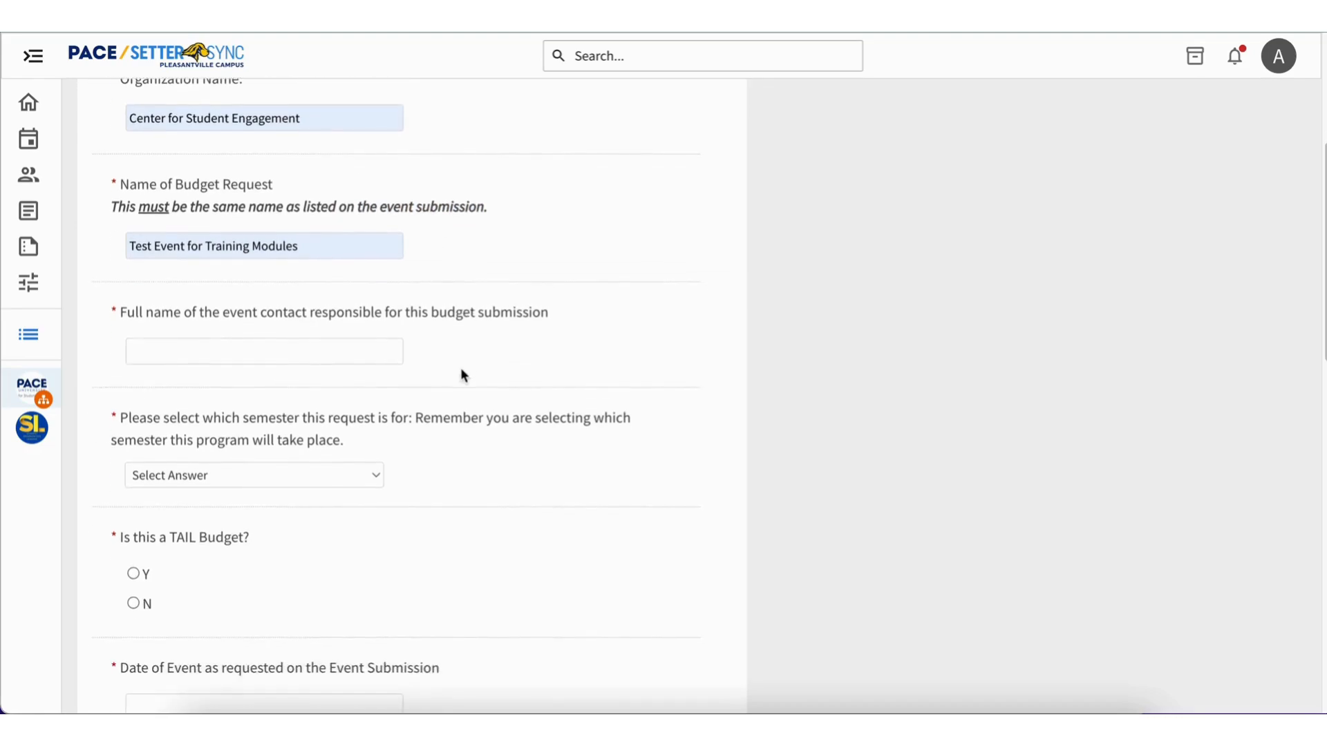
pyautogui.click(348, 355)
pyautogui.click(340, 424)
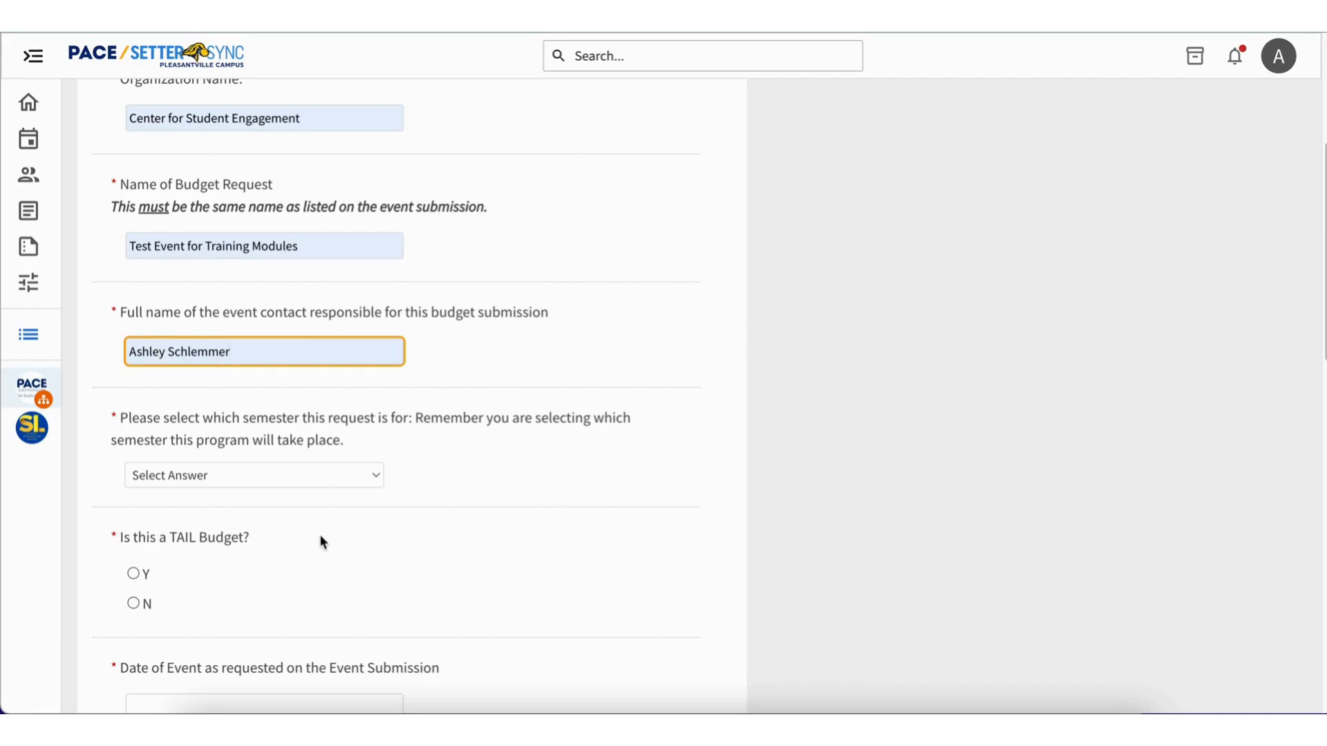
# Choose Fall 2023 as the semester of the program and answer N to the TAIL Budget question.
pyautogui.scroll(-2, 318, 457)
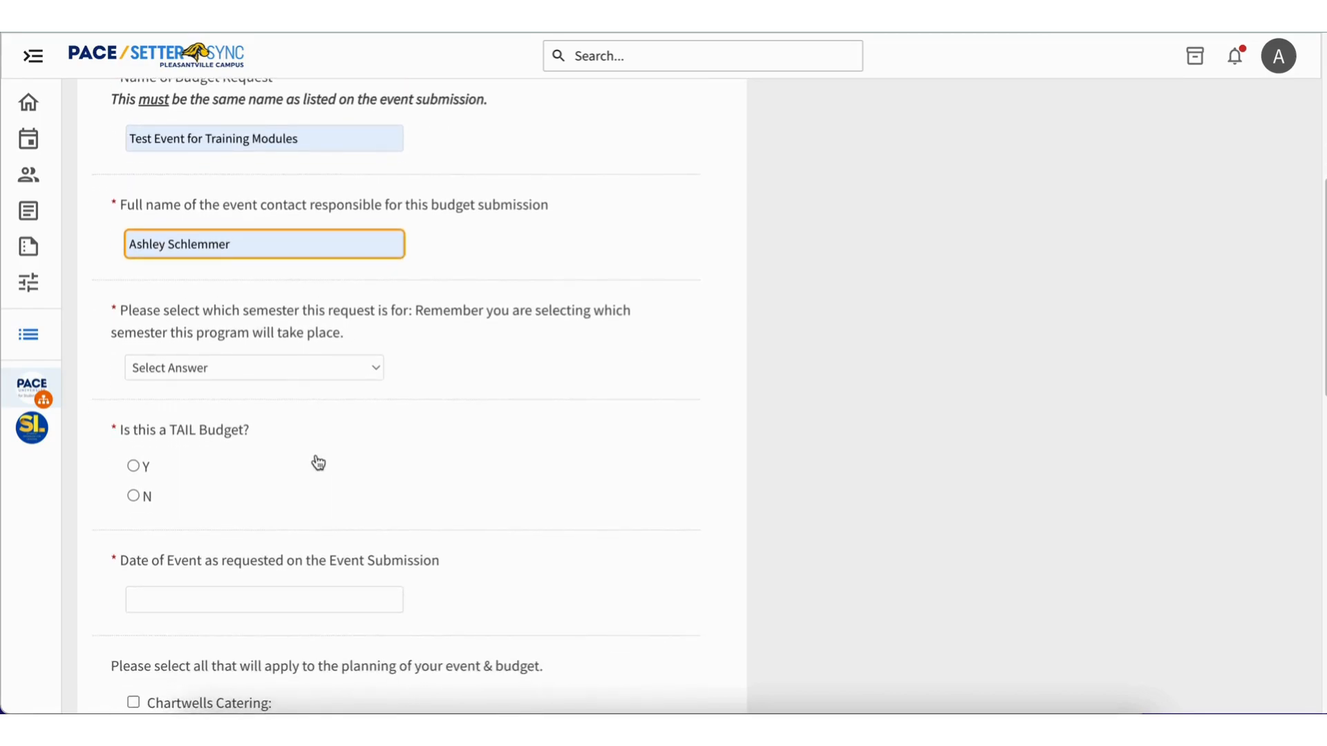
pyautogui.click(364, 365)
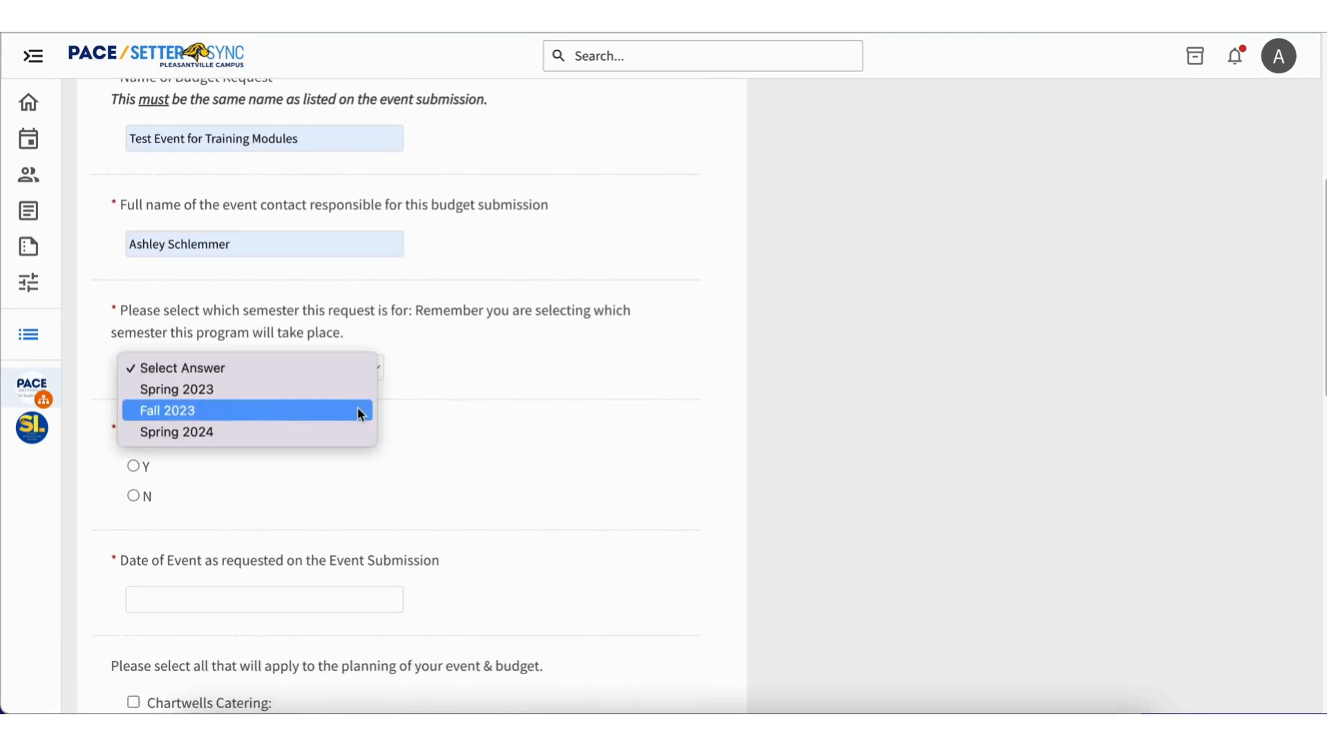
pyautogui.click(358, 410)
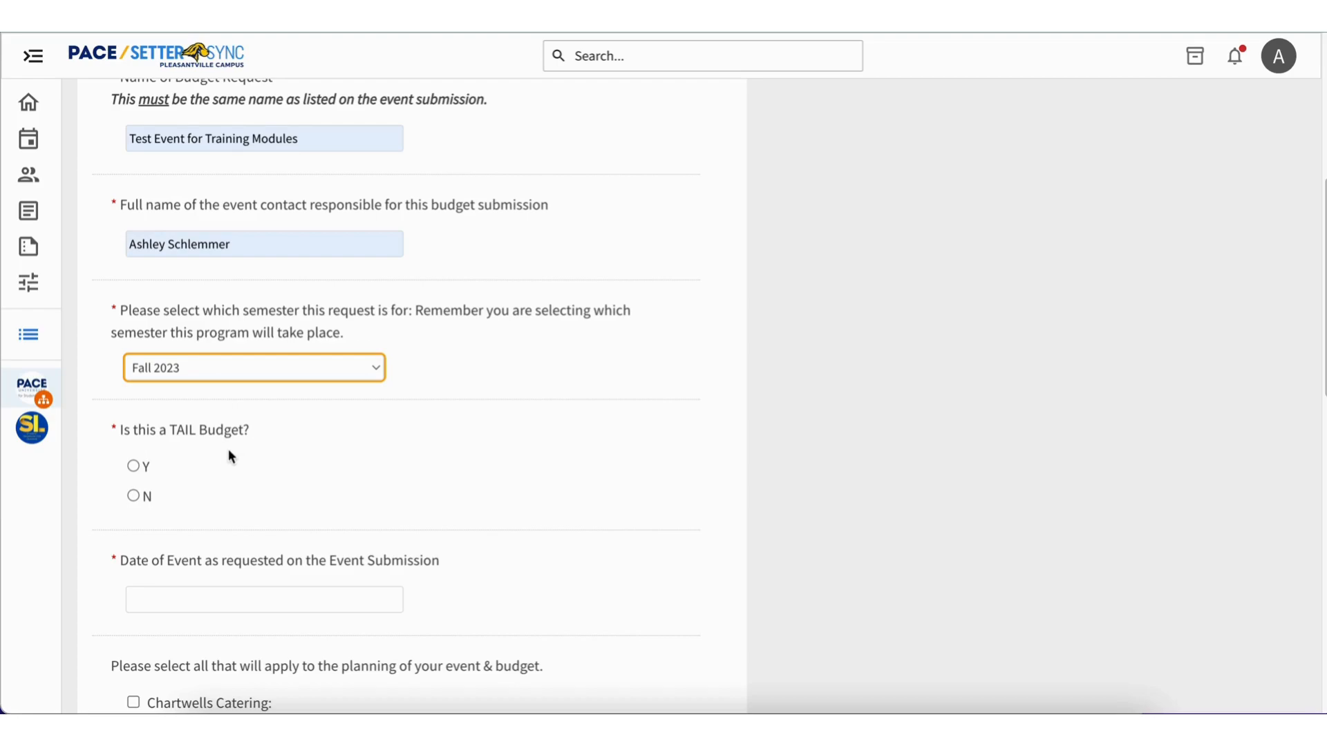
pyautogui.click(134, 495)
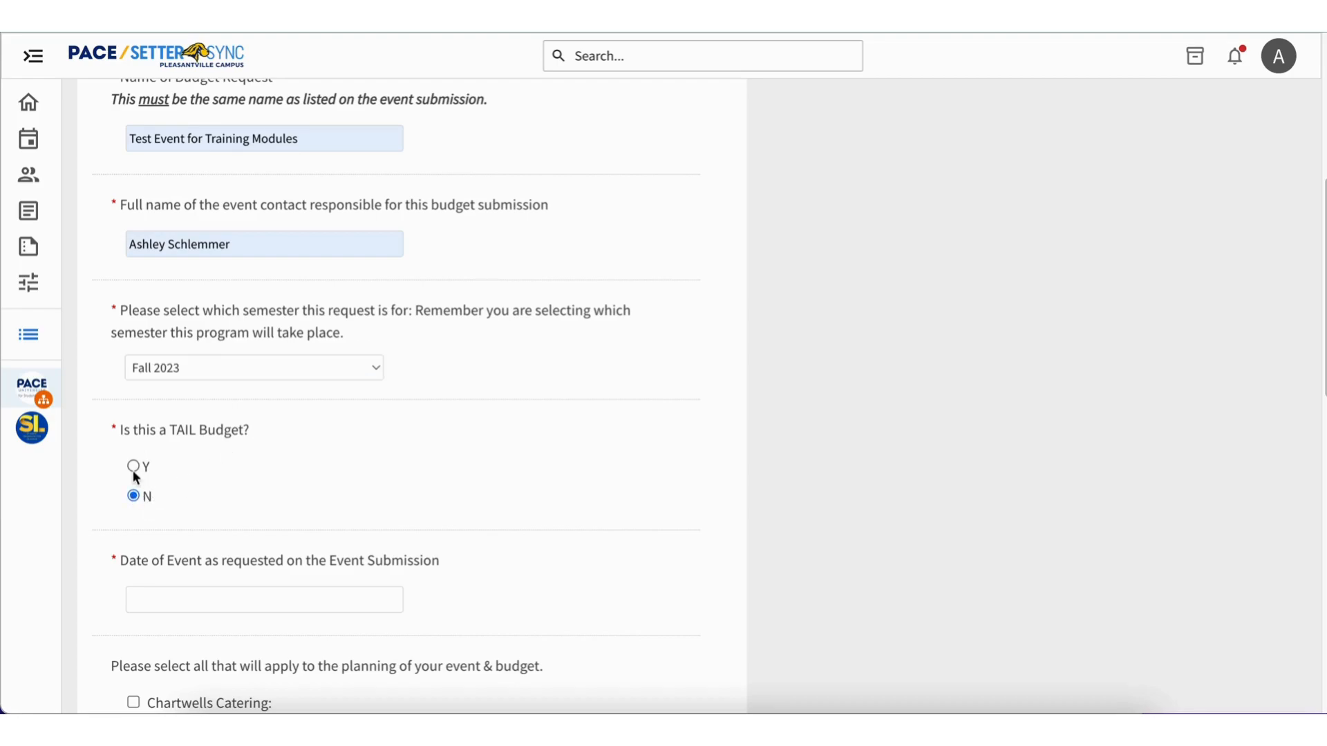
# Set the date of the event to 09/20/2023.
pyautogui.scroll(-2, 204, 529)
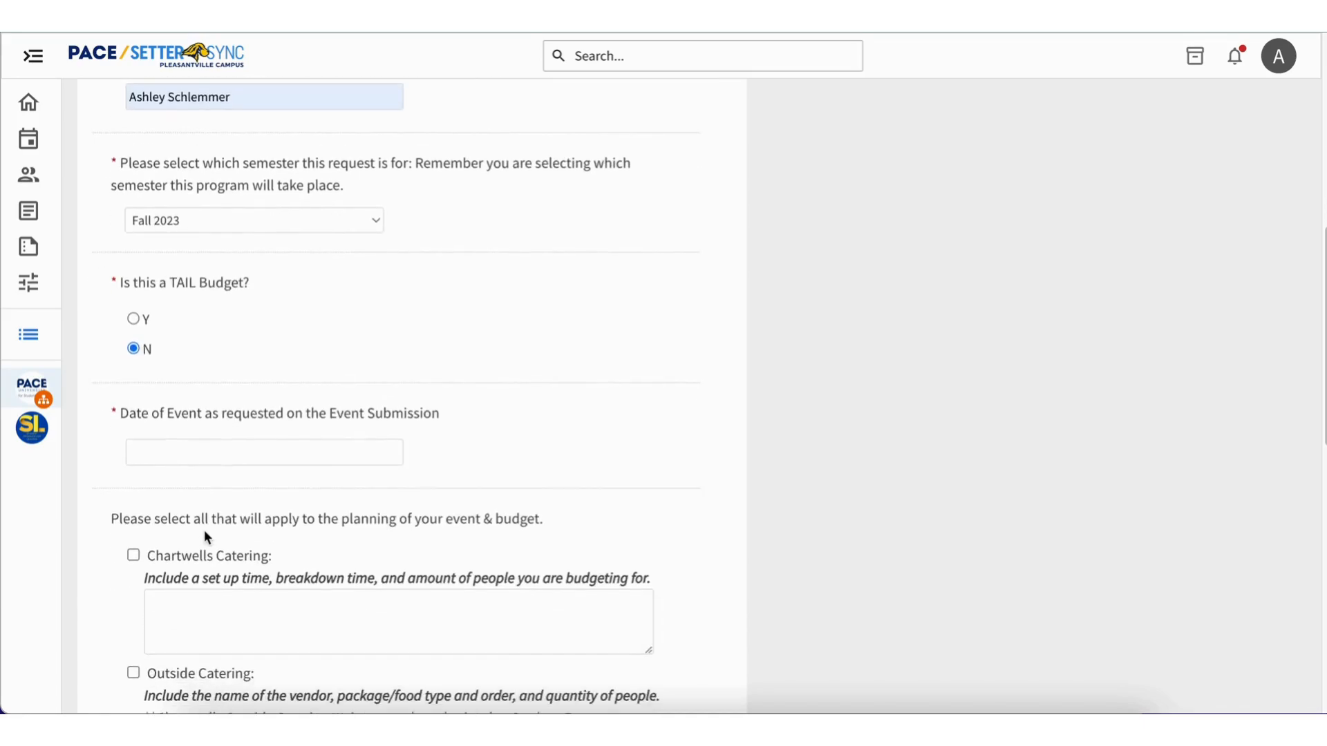
pyautogui.click(251, 438)
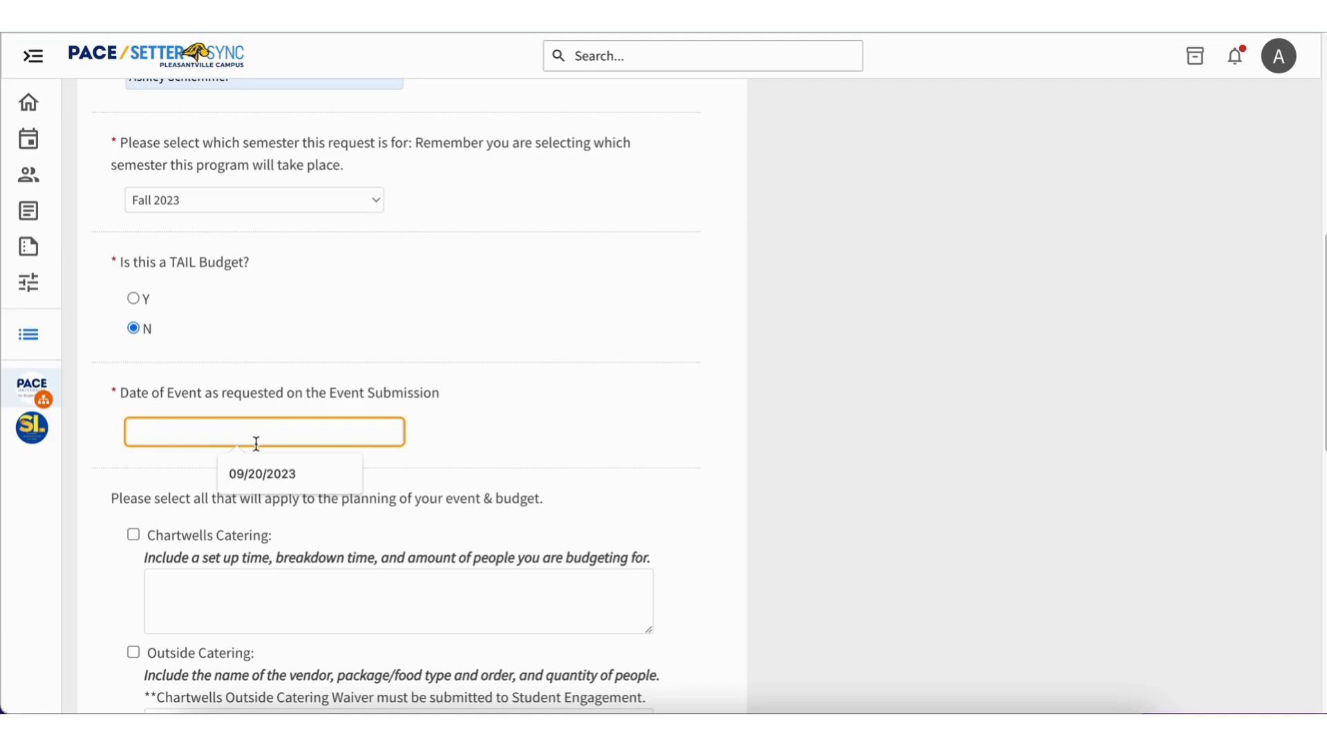
pyautogui.click(268, 468)
# Include Chartwells Catering and list its details on separate lines: "- 11:45am set up", "- 1:15pm clean up" and "- 20 people".
pyautogui.scroll(-2, 267, 467)
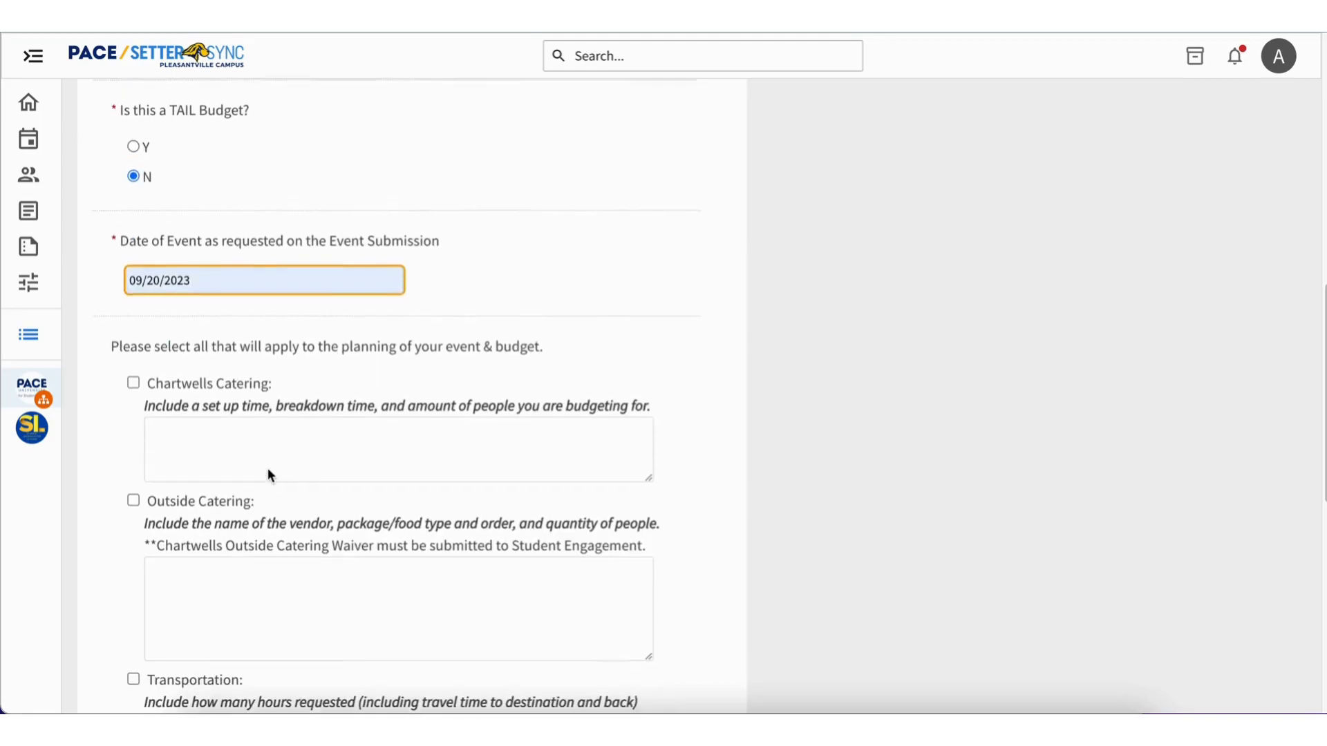
pyautogui.click(132, 375)
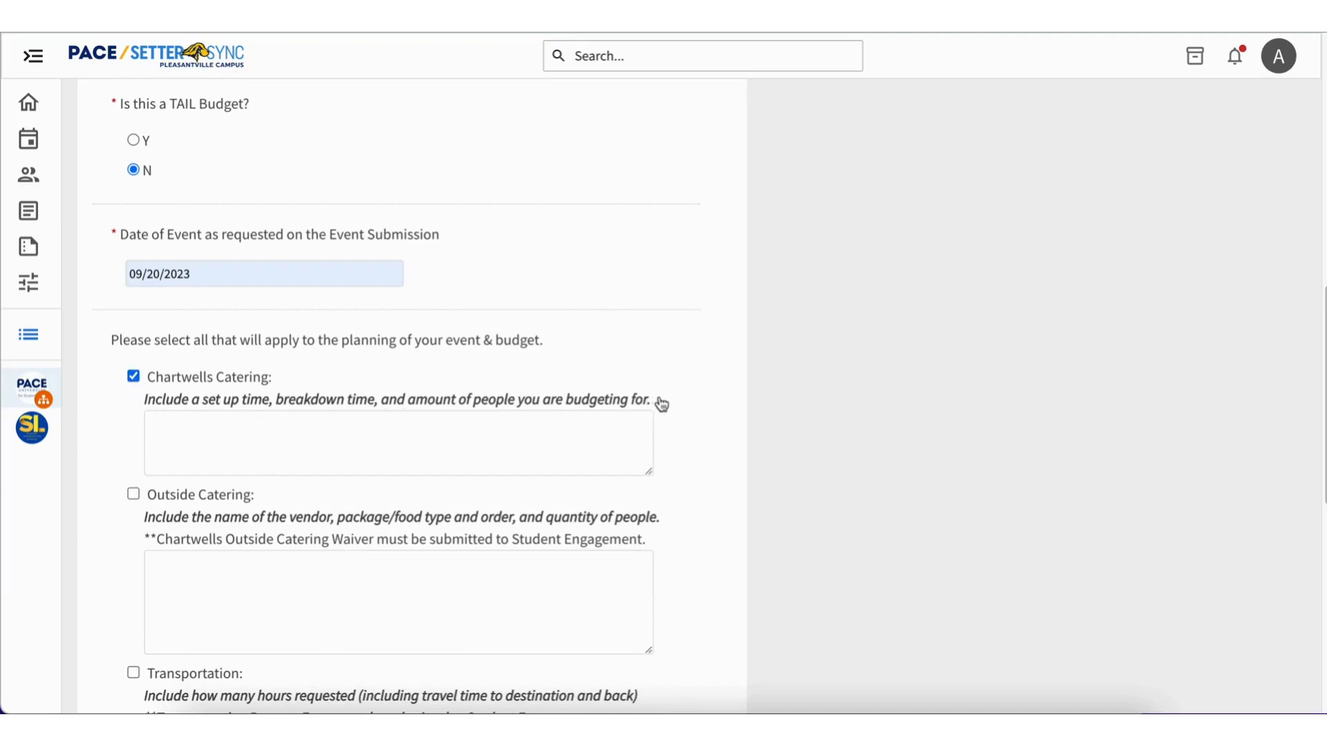
pyautogui.click(354, 461)
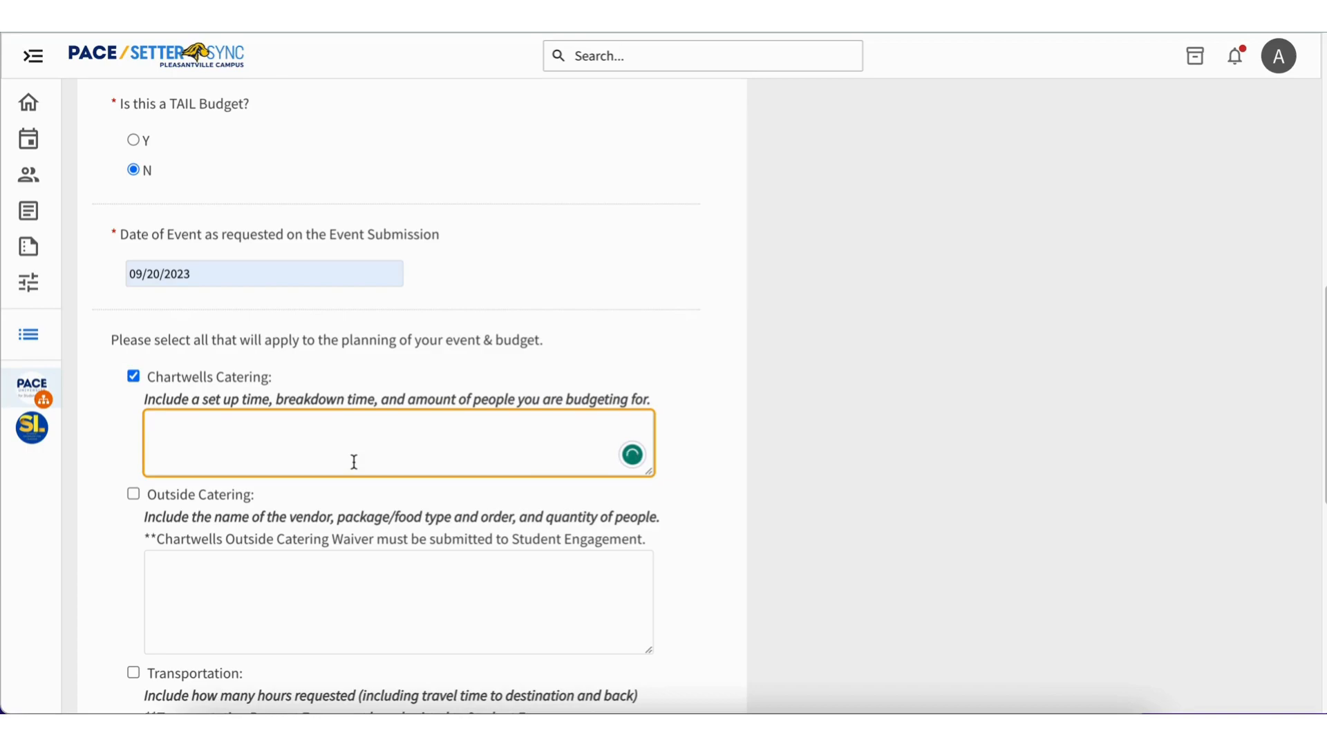
pyautogui.write('-')
pyautogui.write('11:45am set up')
pyautogui.press('Return')
pyautogui.write('- 1:15')
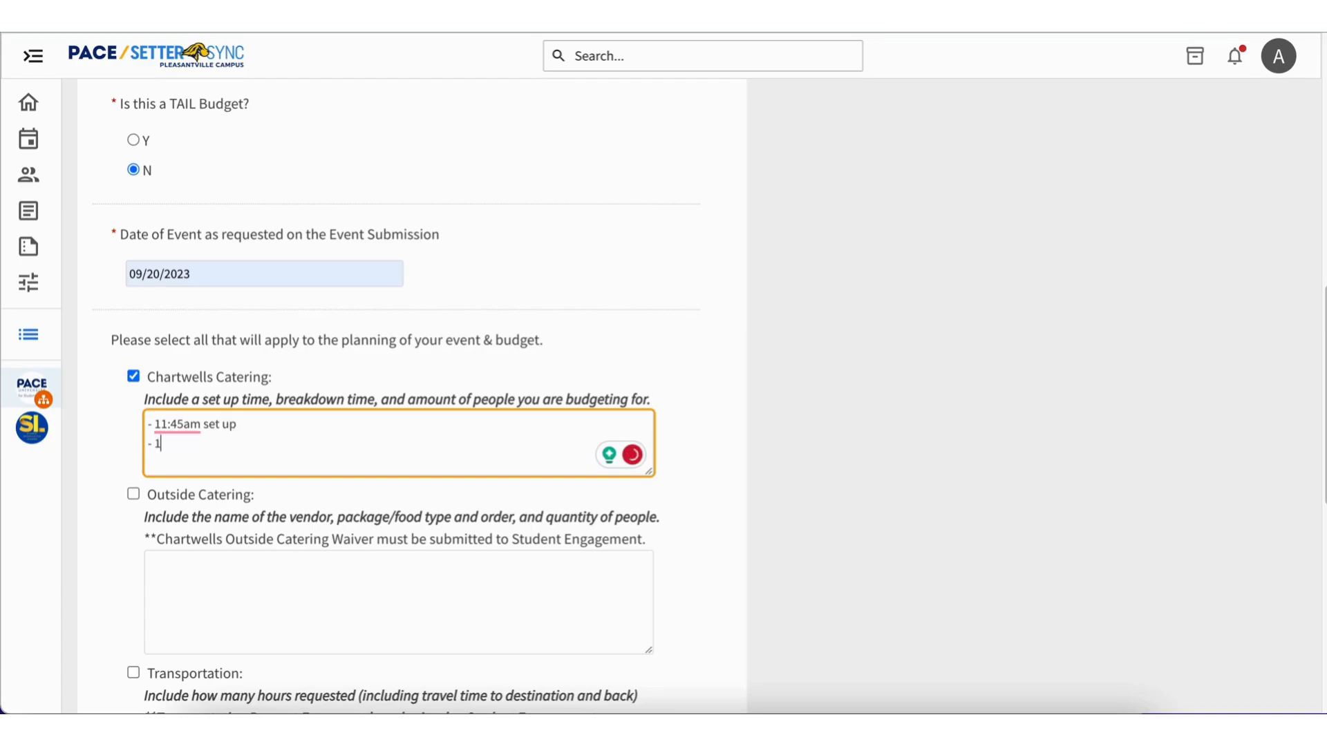
pyautogui.write('pm clean up ')
pyautogui.write('- 20')
pyautogui.write(' people')
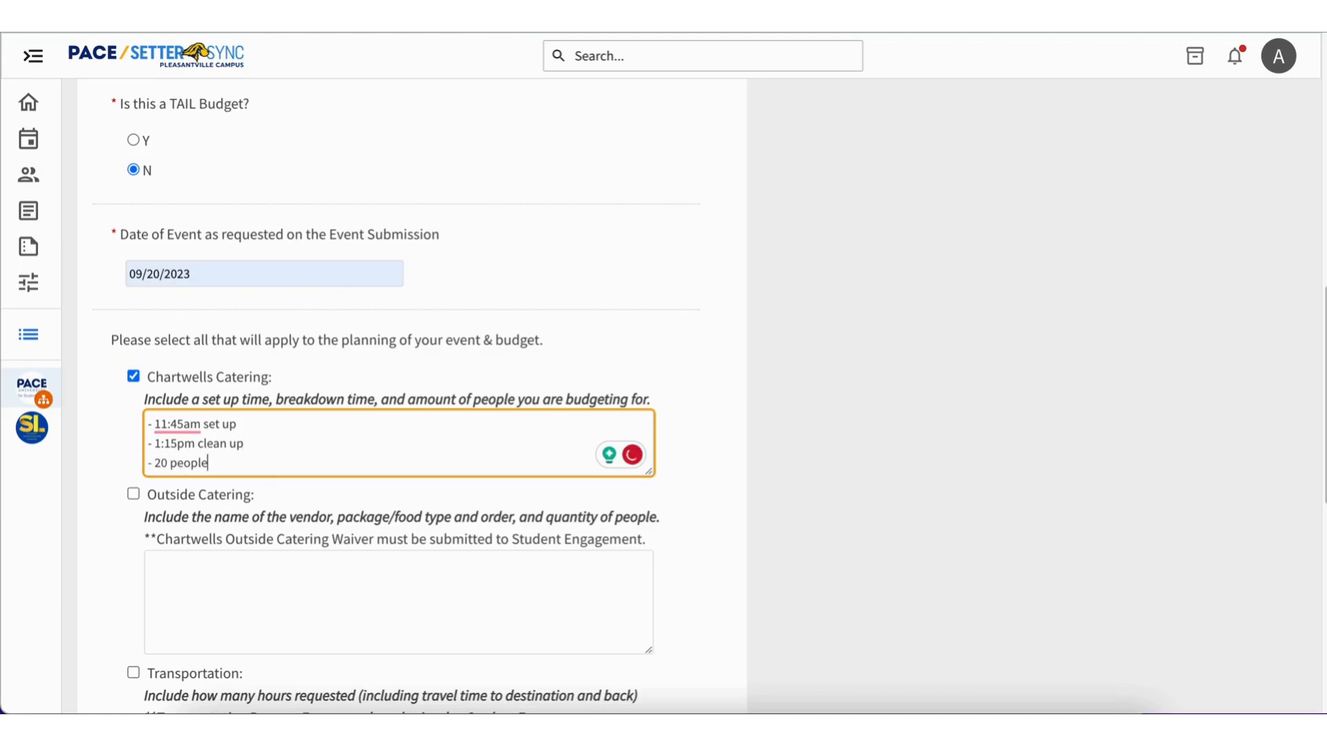
# After a blank line in the Chartwells Catering details, add the lines "- Menu Item", "- Quantities" and "- Price/Total amount".
pyautogui.press('Return')
pyautogui.write('- Menu')
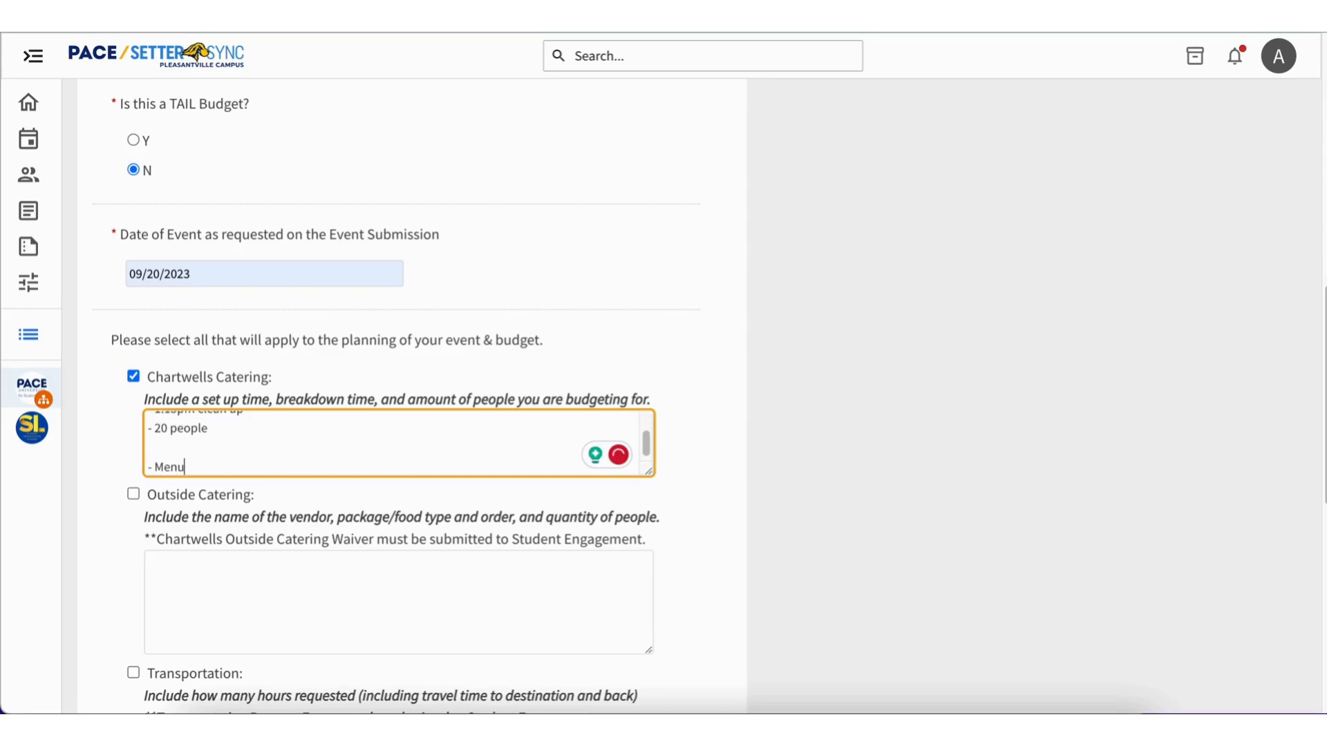
pyautogui.write(' Item')
pyautogui.press('Return')
pyautogui.write('- Quantiti')
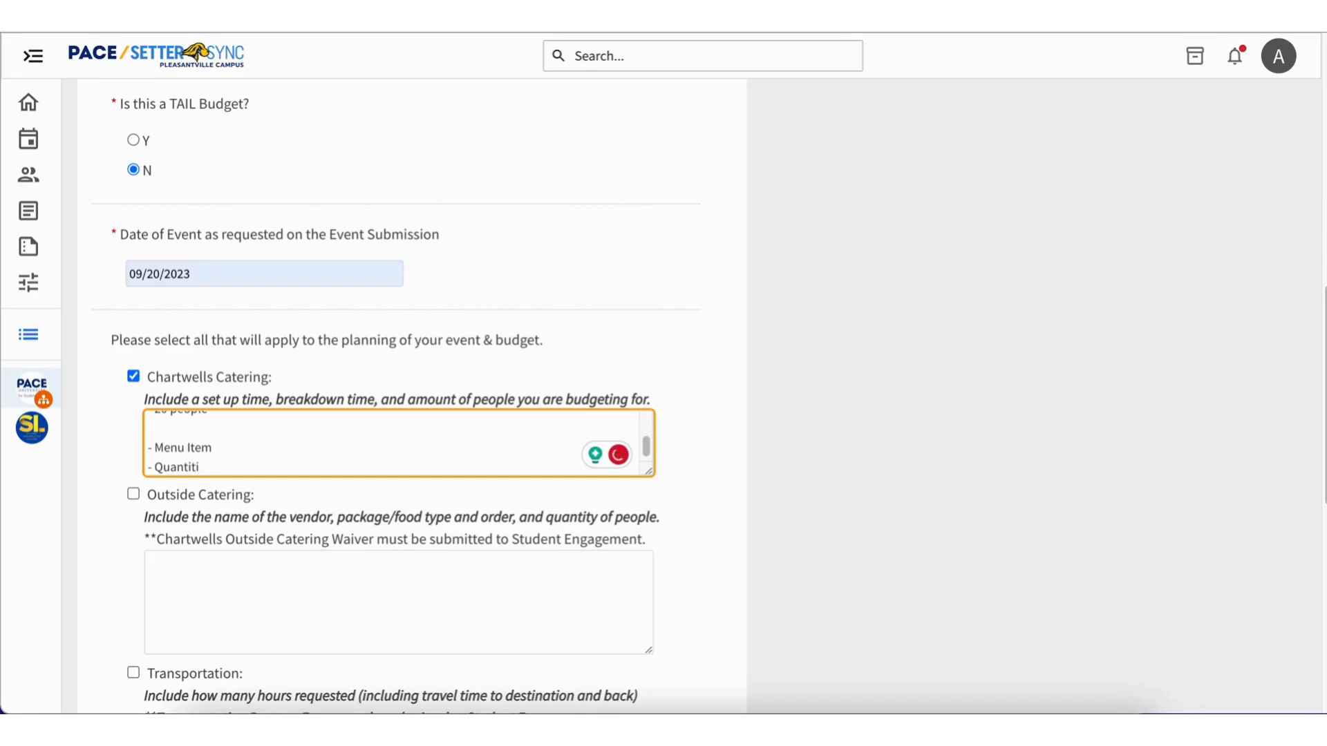
pyautogui.write('es')
pyautogui.press('Return')
pyautogui.write('- Price/')
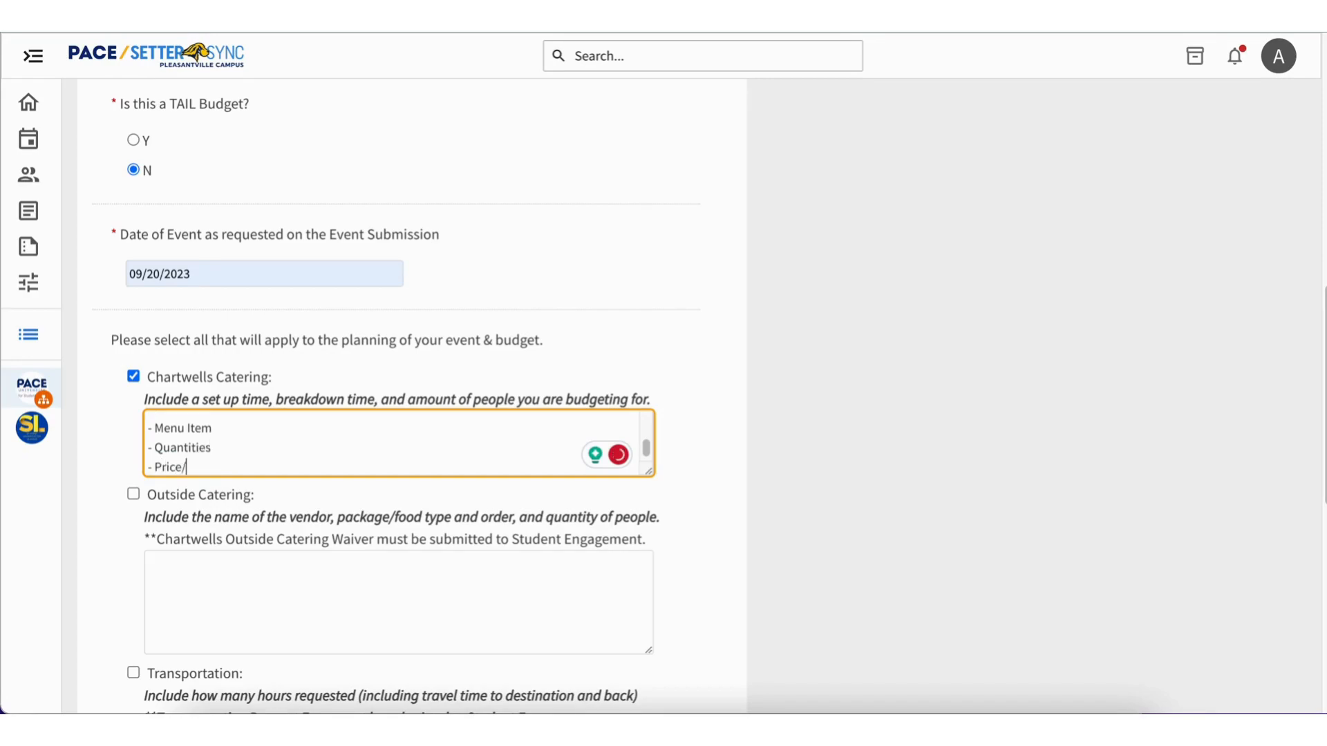
pyautogui.write('Total amount')
pyautogui.scroll(2, 356, 434)
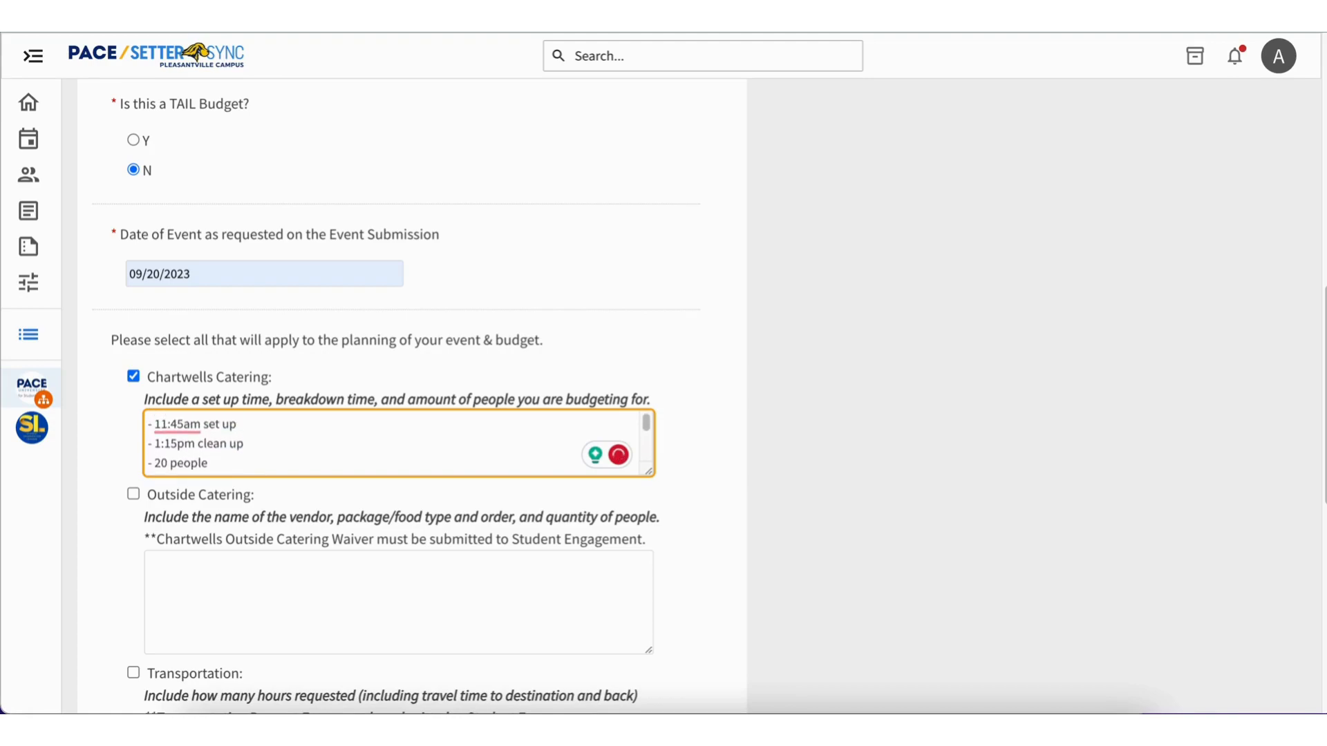
# Answer Yes to the acknowledgement that a budget without an event submission will be denied, and save to continue to the budget sections.
pyautogui.scroll(-1, 385, 379)
pyautogui.scroll(-2, 385, 382)
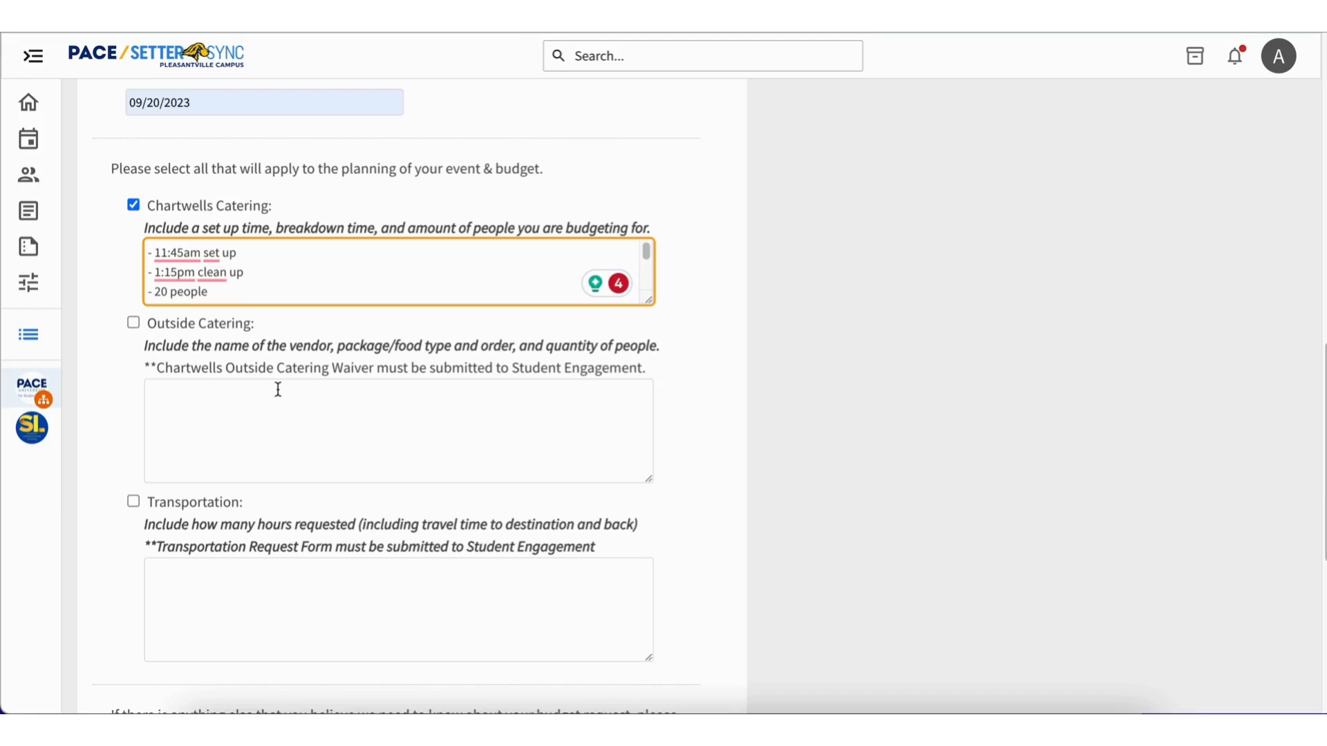
pyautogui.scroll(-3, 277, 390)
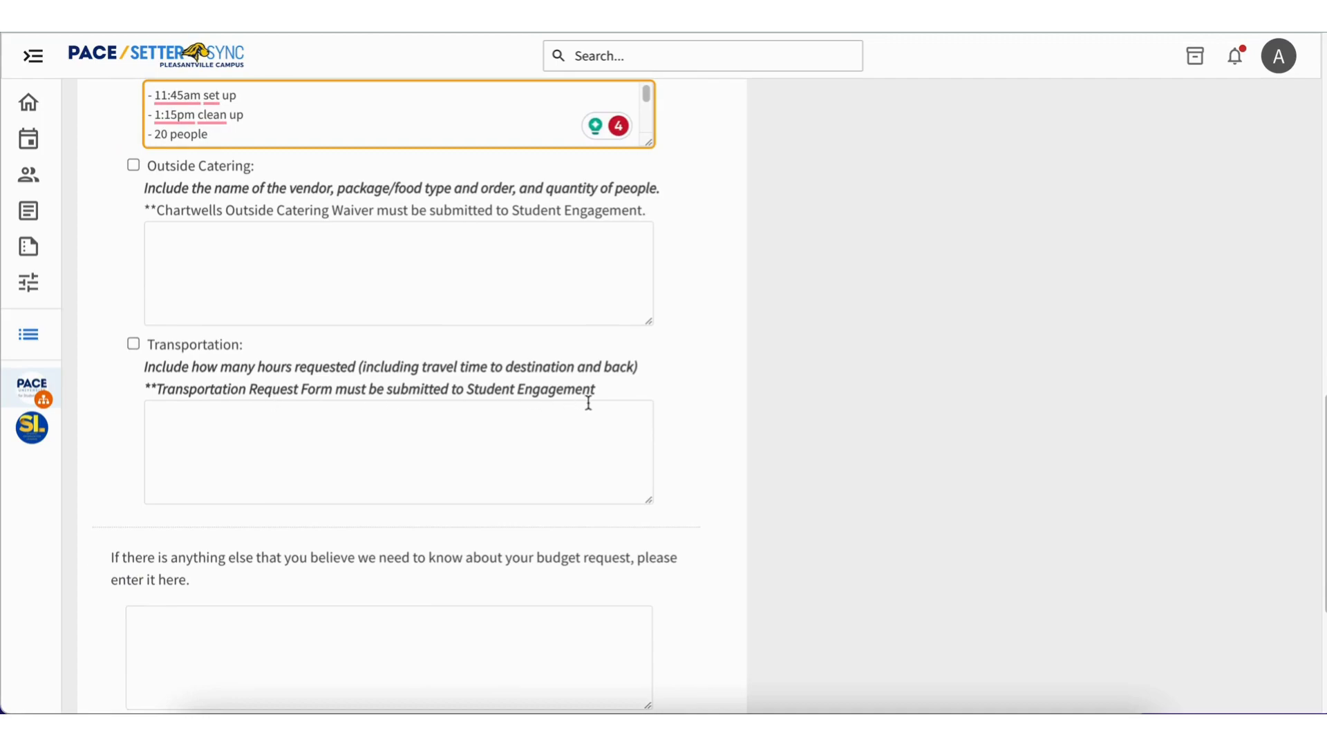
pyautogui.scroll(-4, 280, 450)
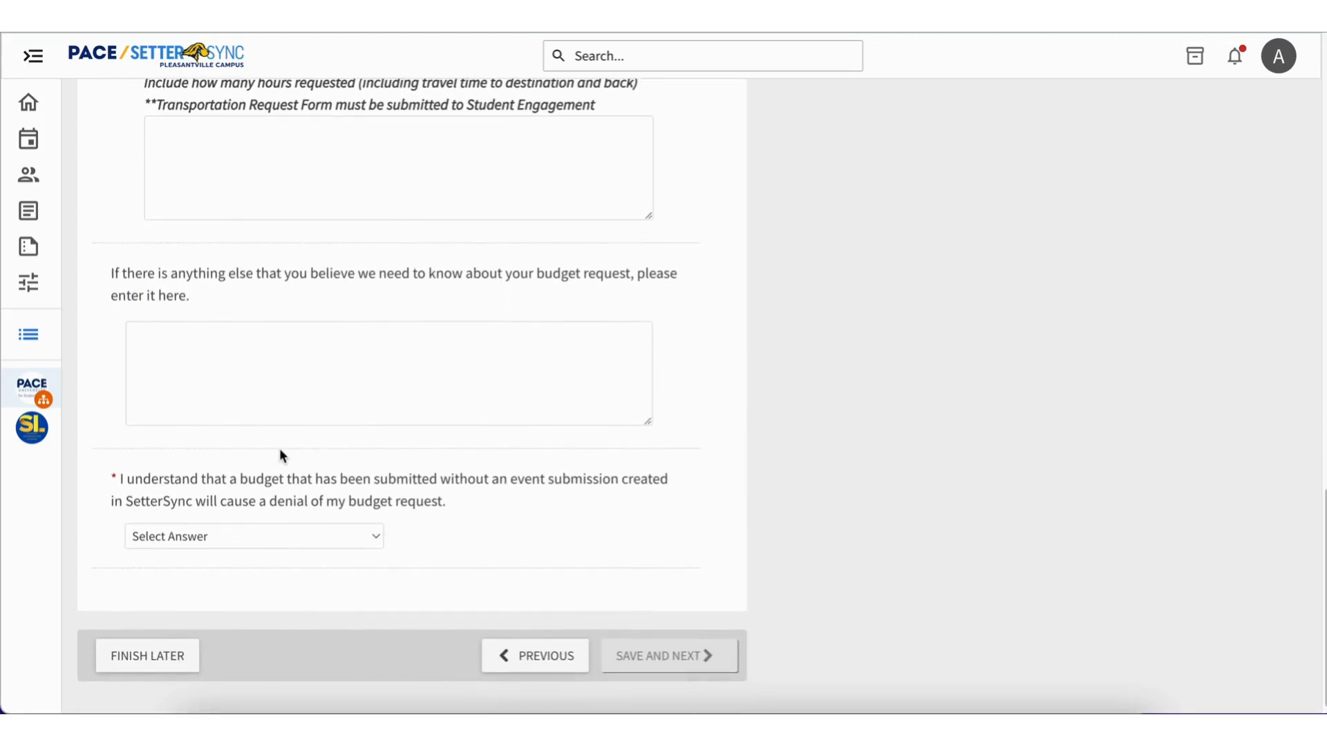
pyautogui.click(278, 365)
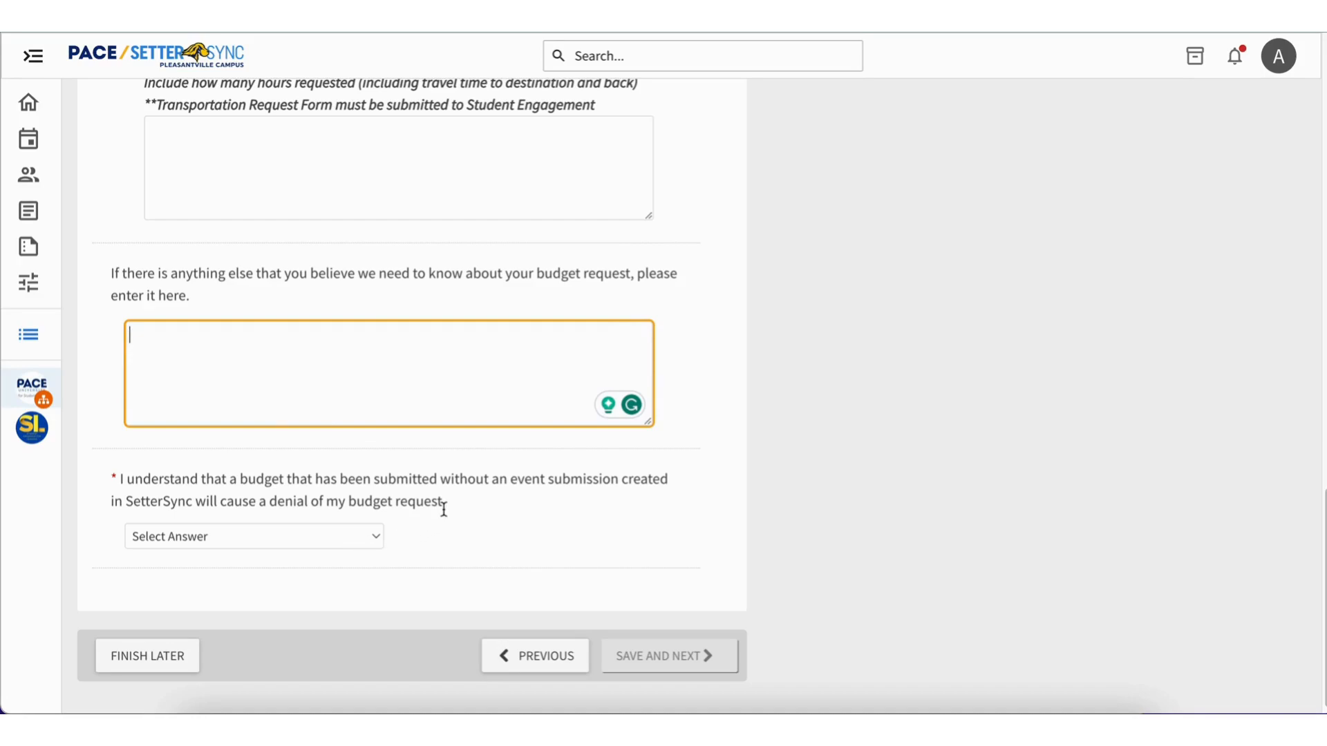
pyautogui.scroll(-1, 443, 509)
pyautogui.click(371, 525)
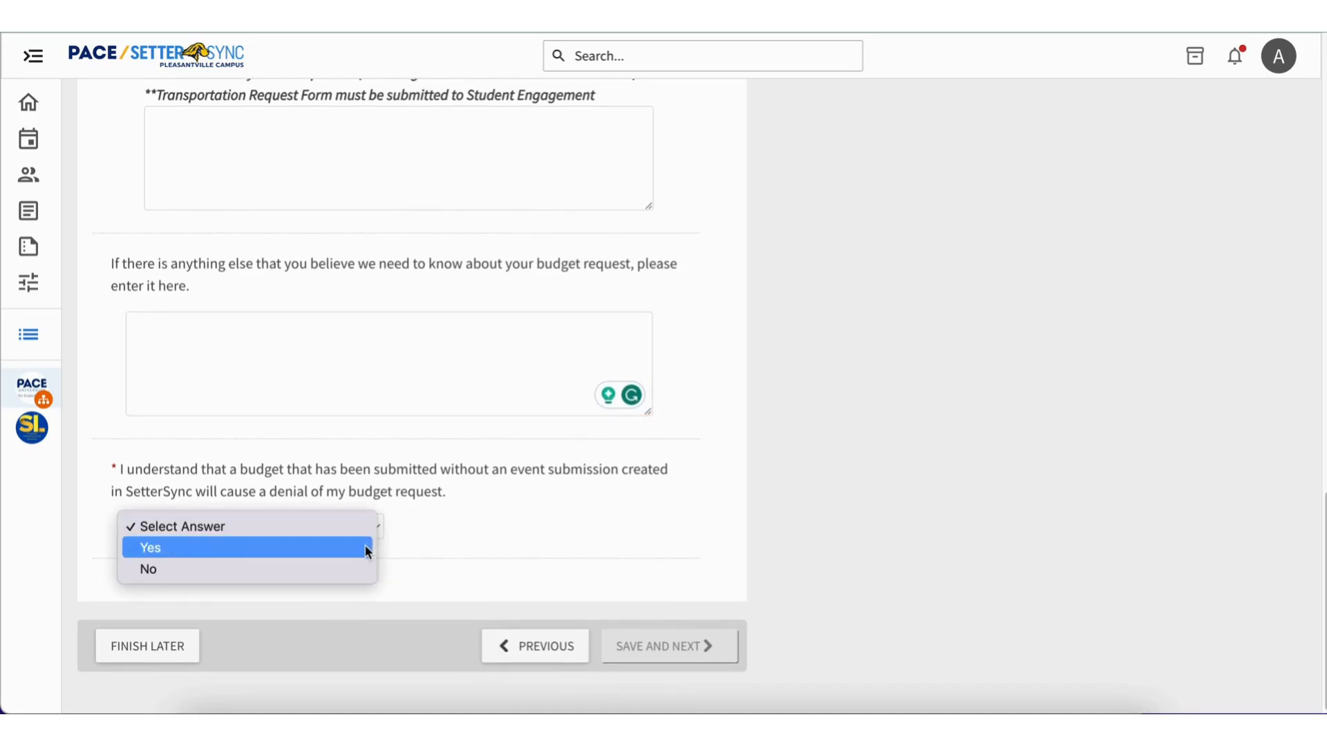
pyautogui.click(369, 548)
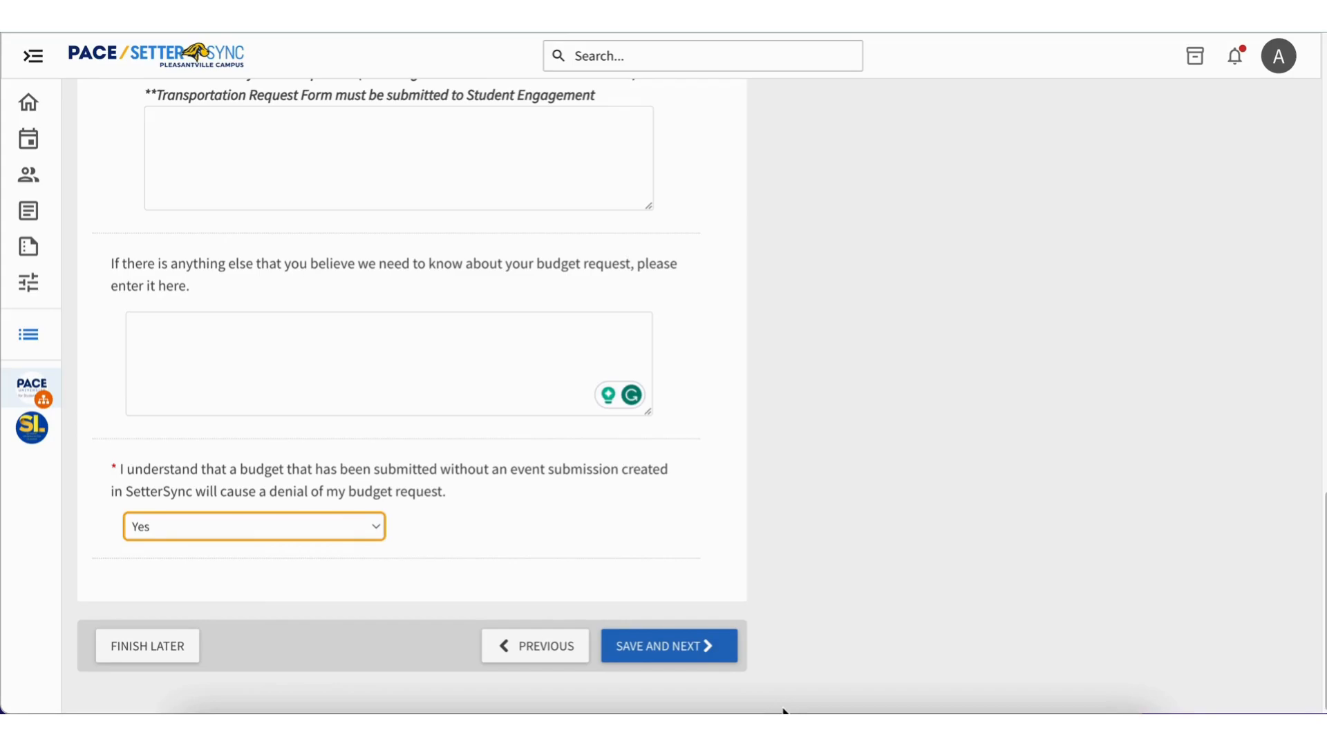
pyautogui.click(702, 661)
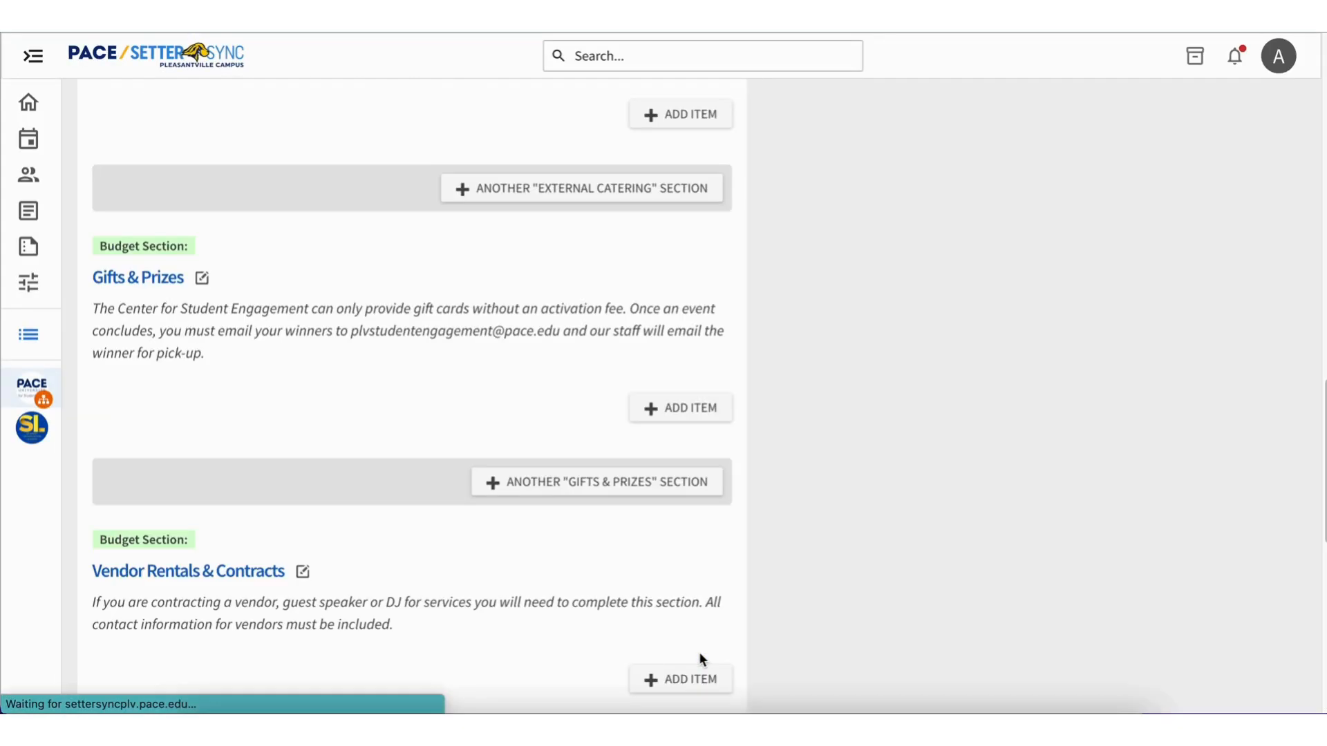
# Review the budget summary and the instructions of the individual budget sections for the request.
pyautogui.scroll(10, 655, 453)
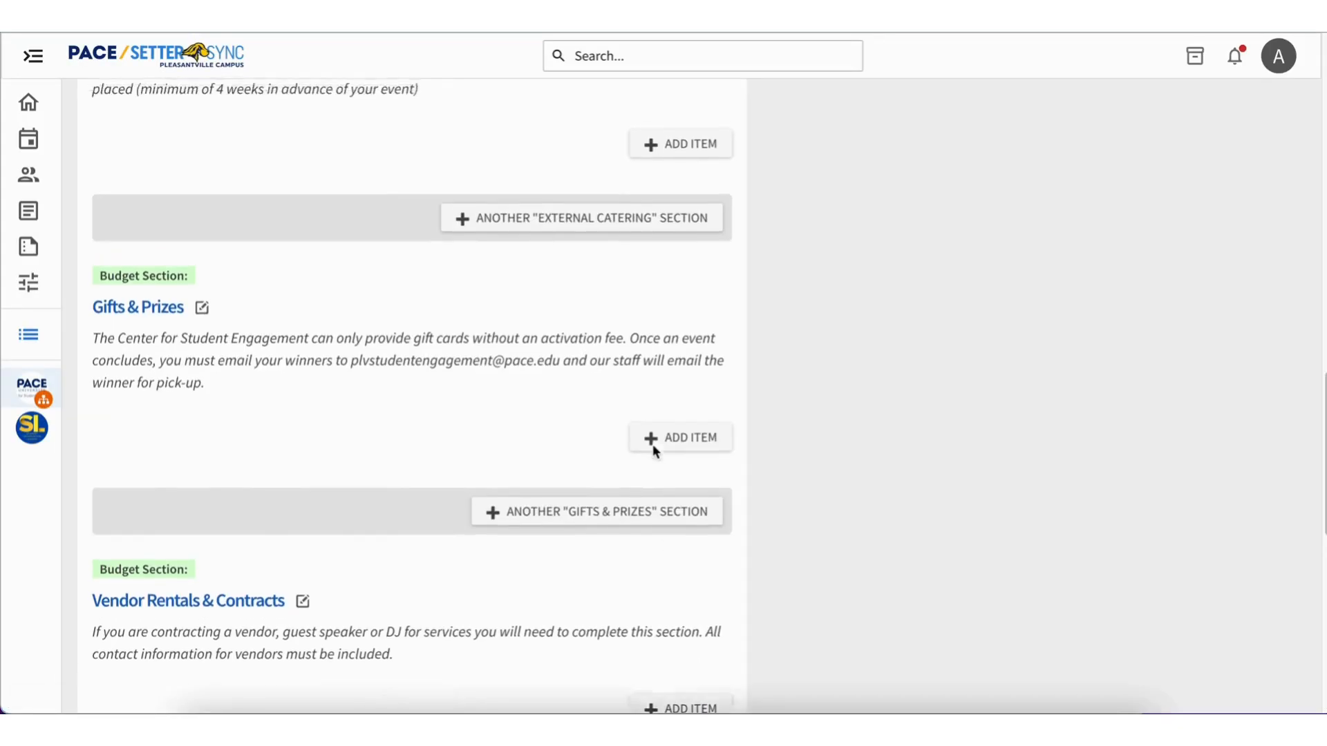
pyautogui.scroll(-3, 654, 450)
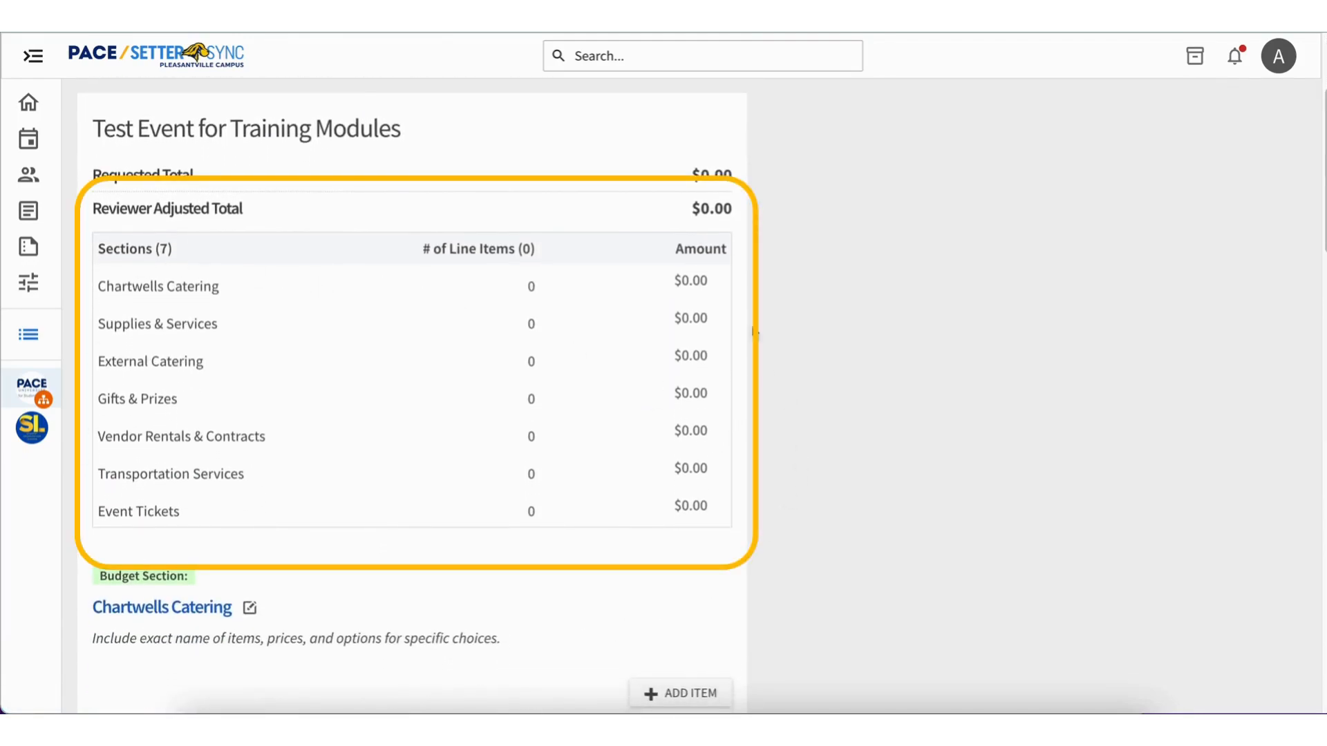
pyautogui.scroll(-1, 667, 485)
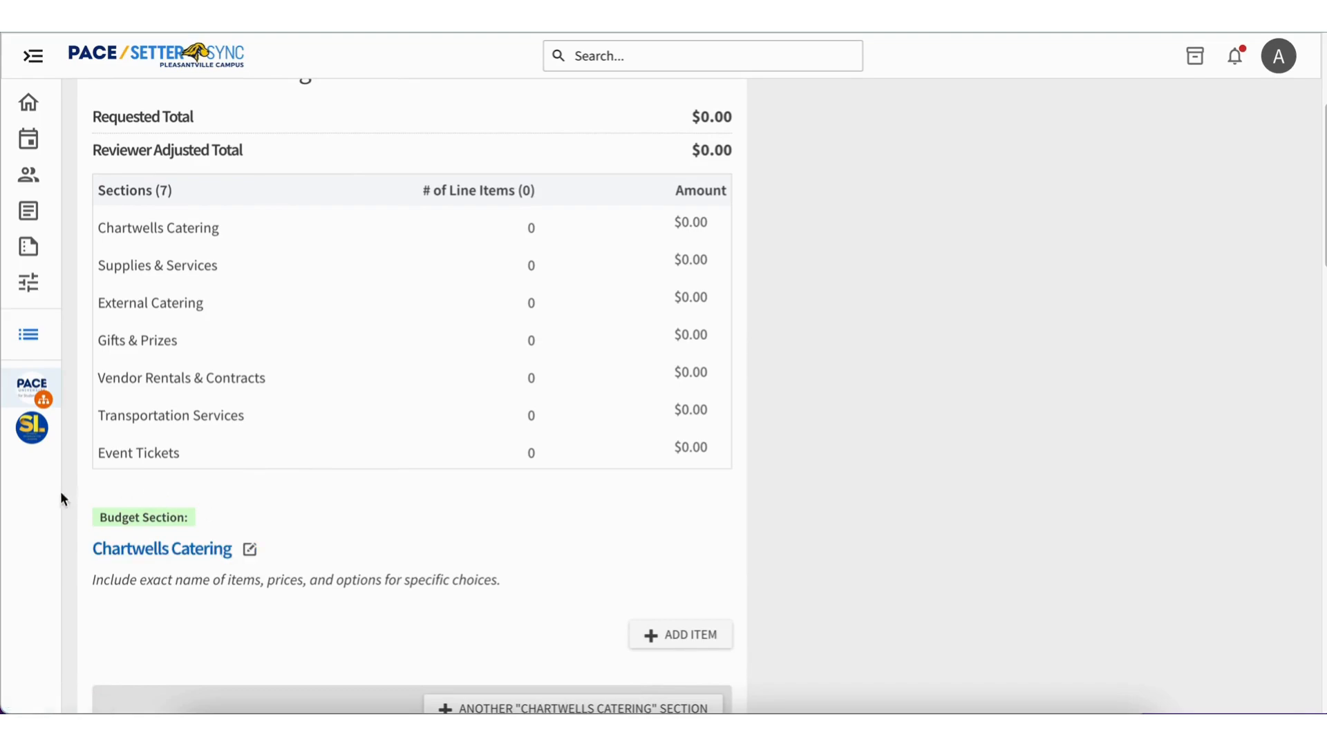
pyautogui.scroll(-3, 210, 526)
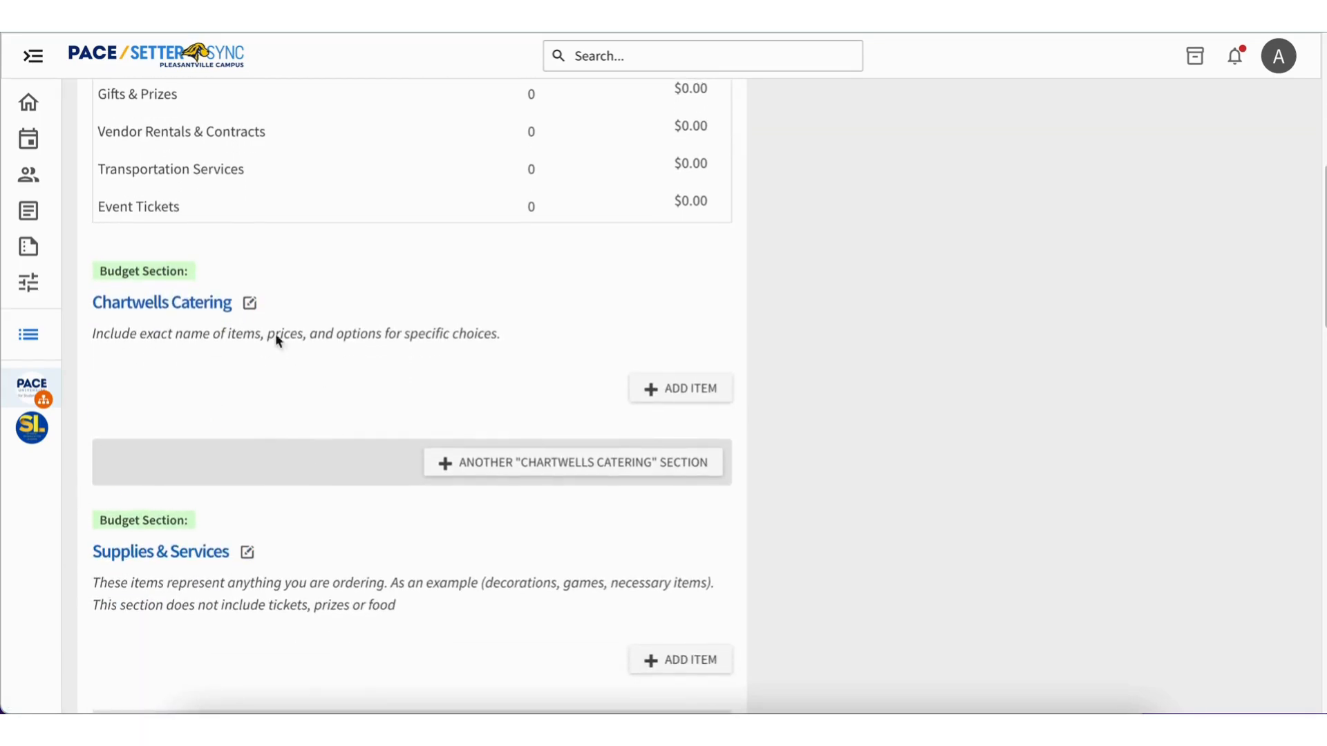
pyautogui.scroll(2, 574, 359)
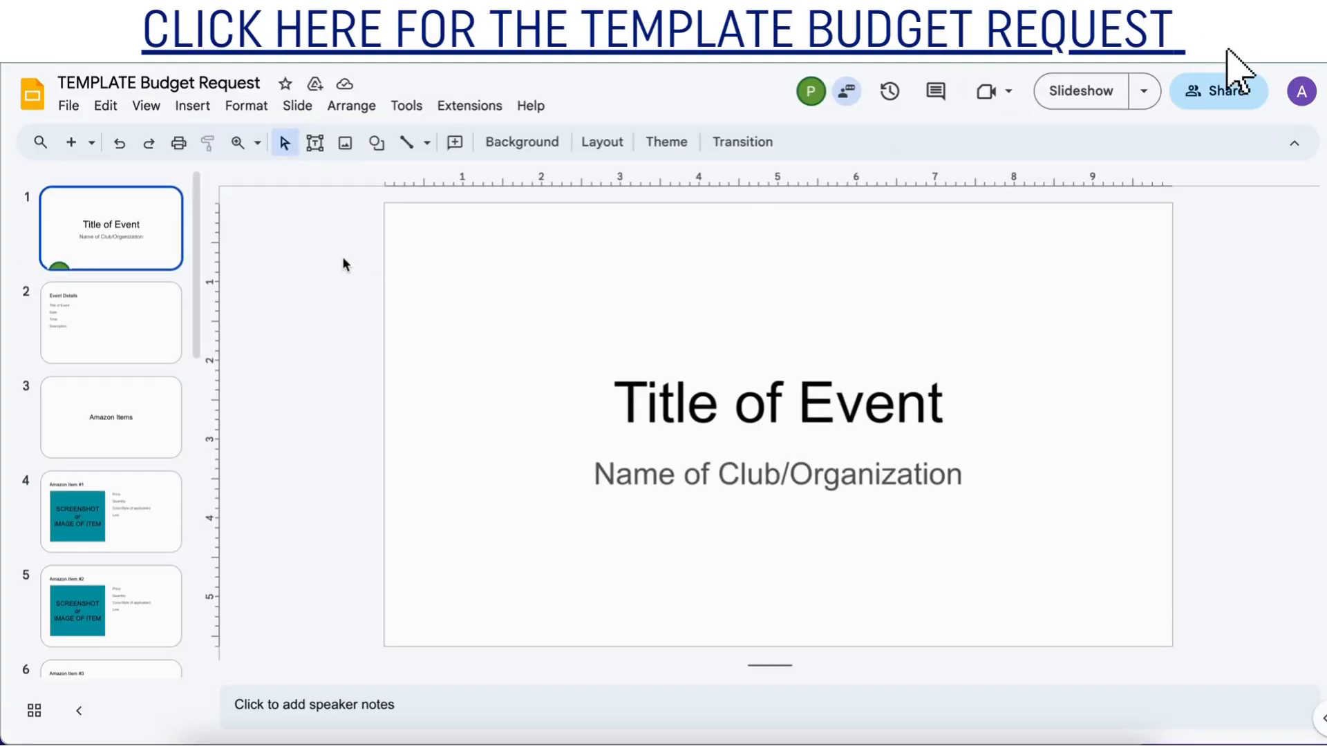
# Switch to the TEMPLATE Budget Request presentation in Google Slides and examine its title, Event Details and Amazon item slides.
pyautogui.click(96, 354)
pyautogui.click(119, 416)
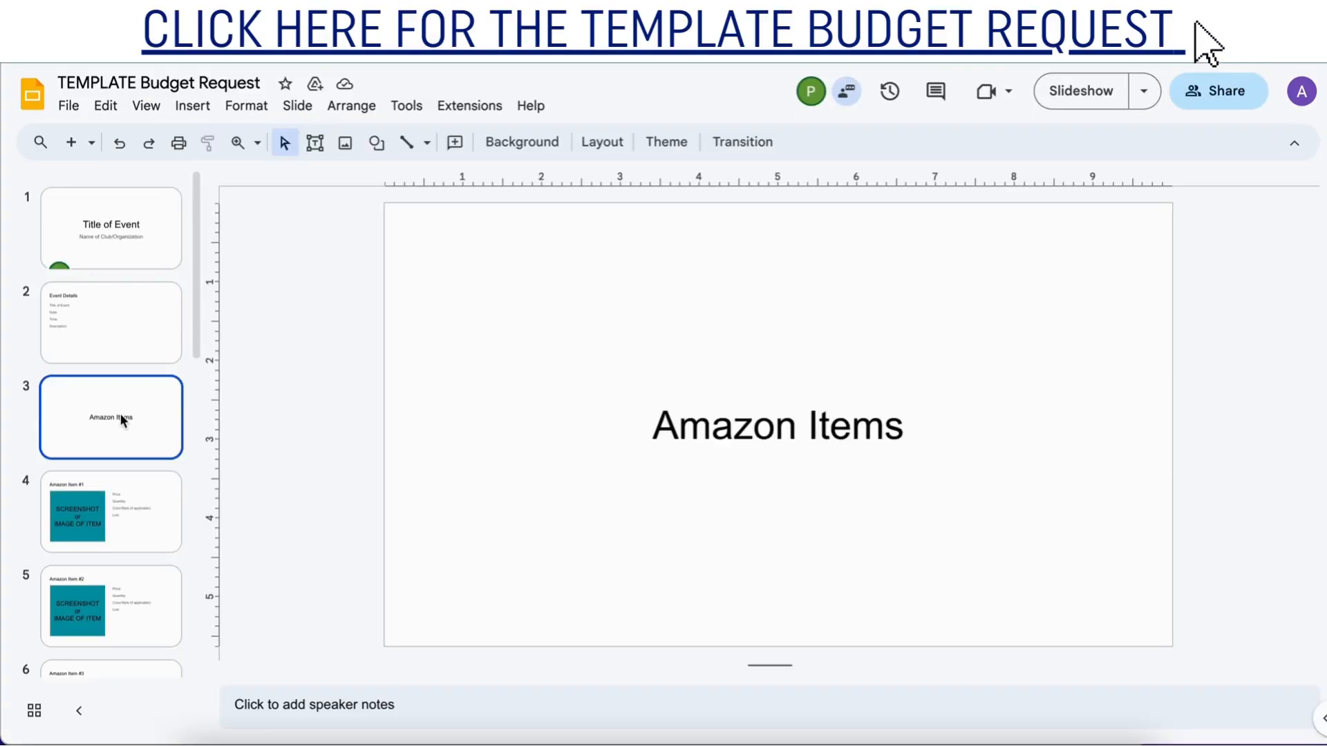
pyautogui.click(121, 238)
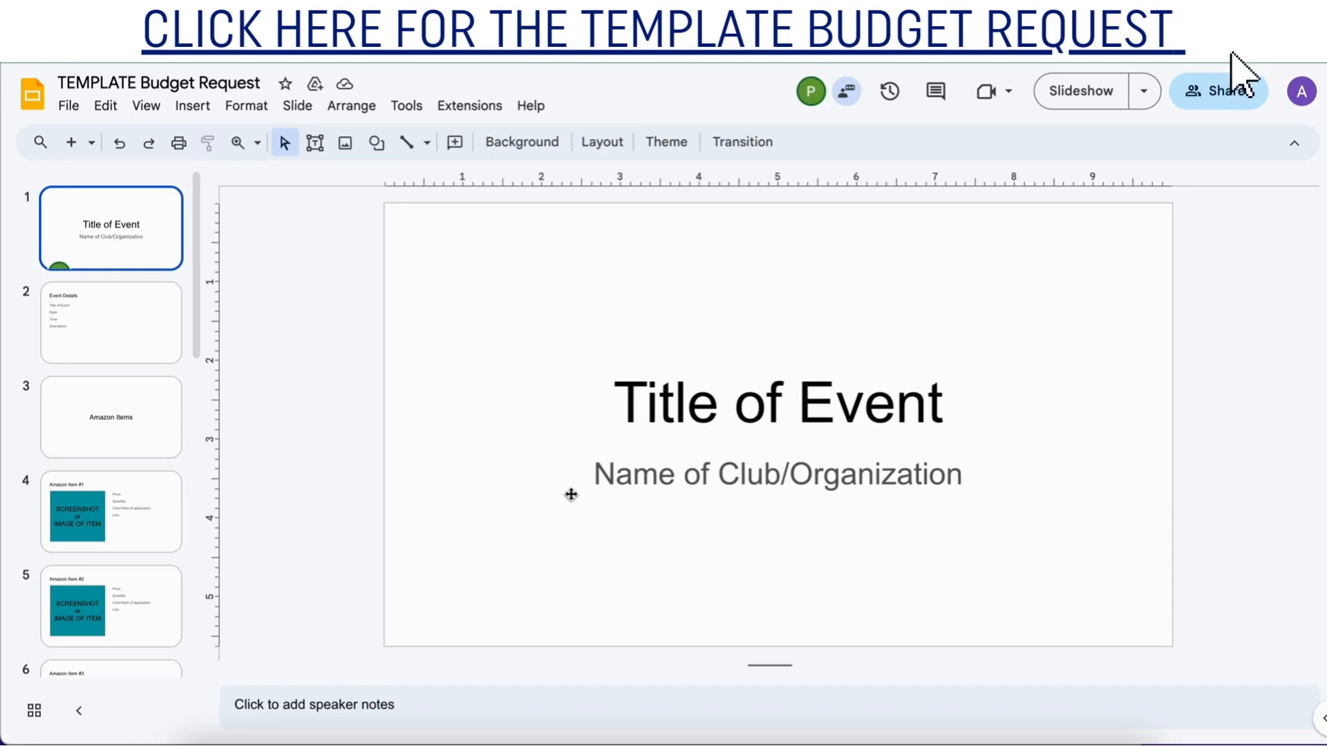
pyautogui.click(76, 315)
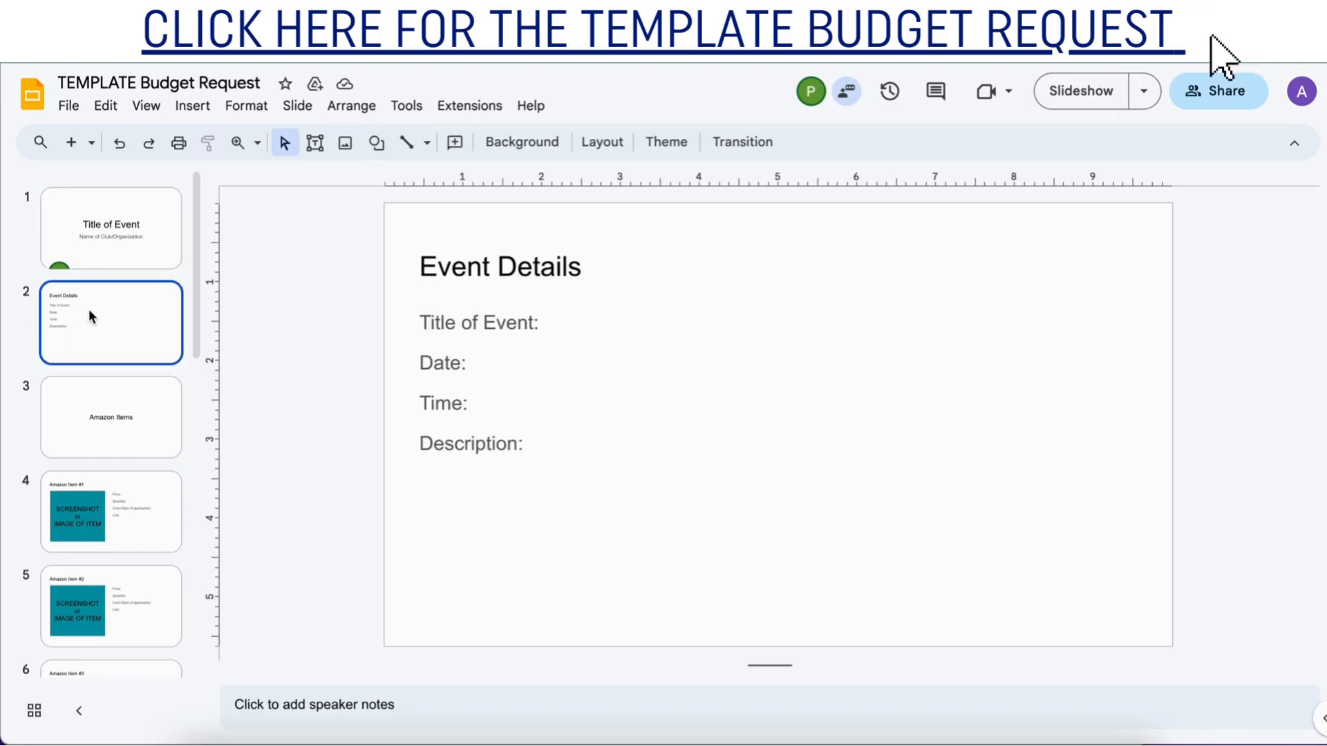
pyautogui.click(98, 402)
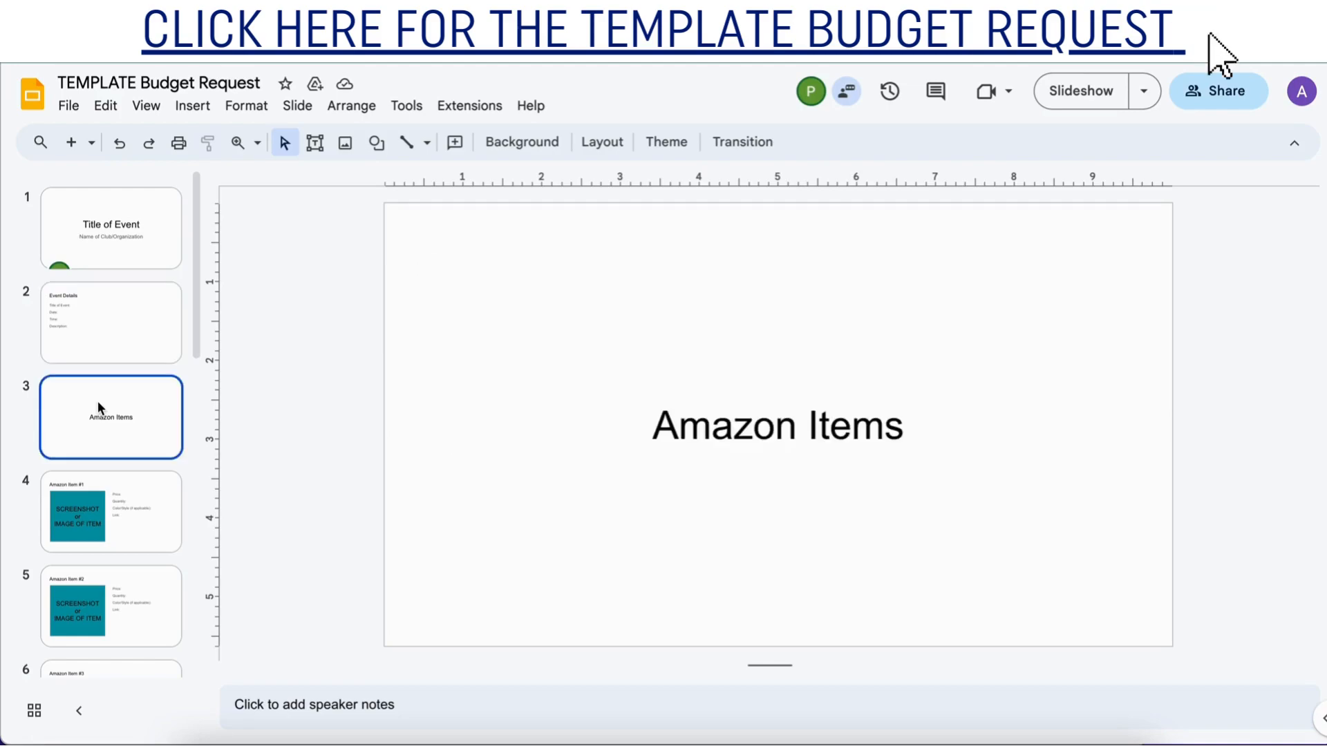
pyautogui.scroll(-2, 98, 401)
pyautogui.click(97, 401)
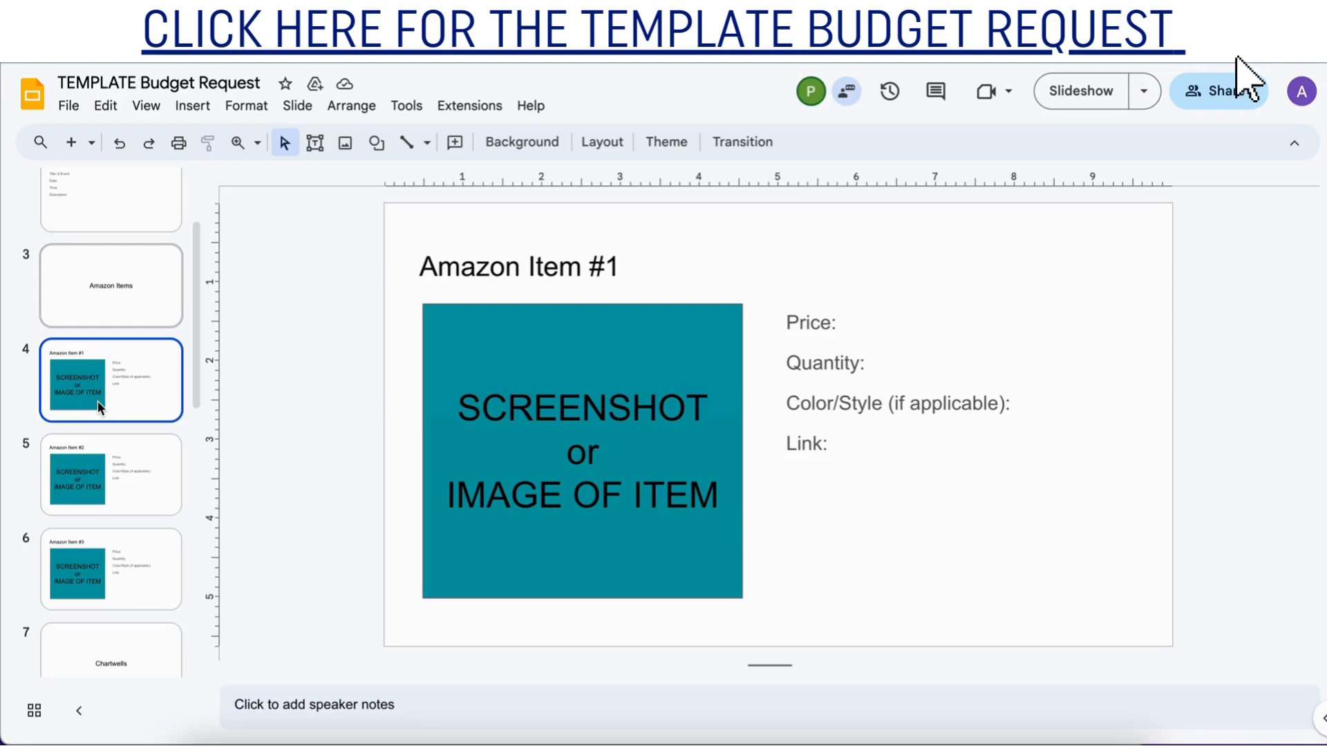
pyautogui.press('Down')
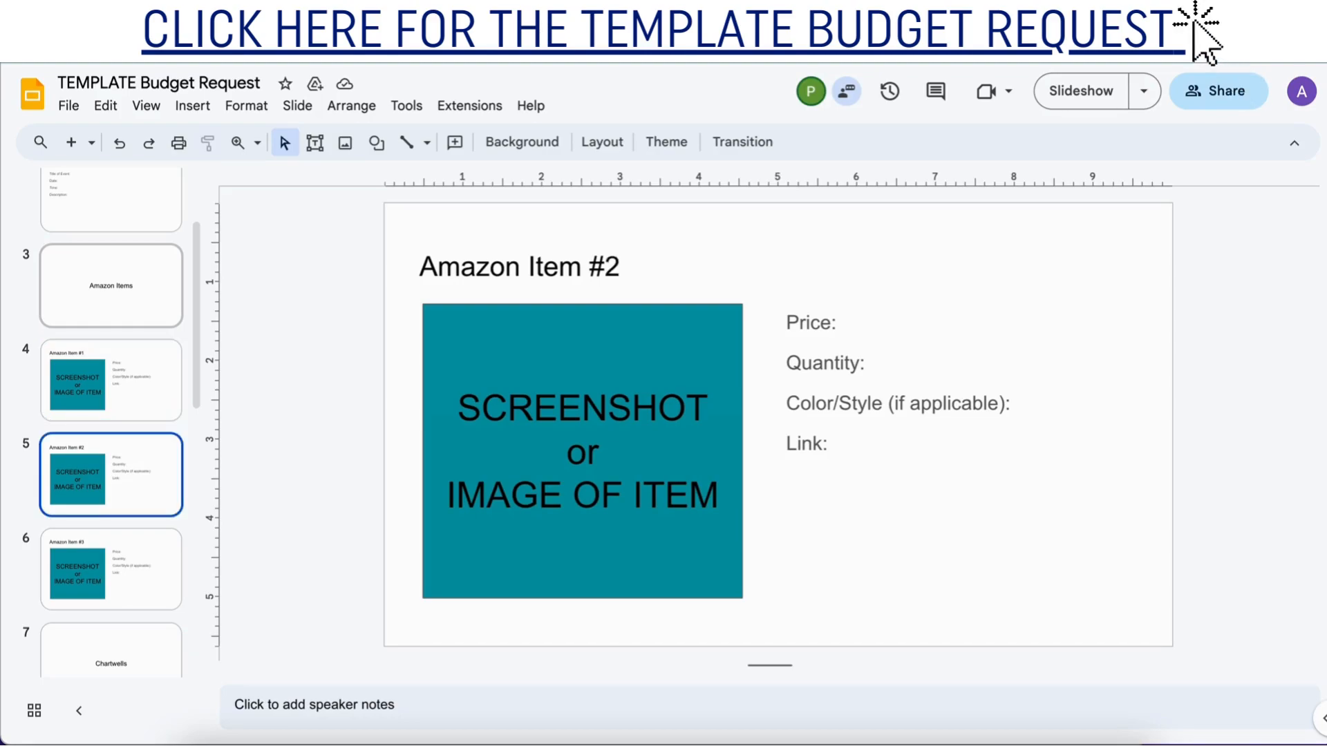
pyautogui.press('Down')
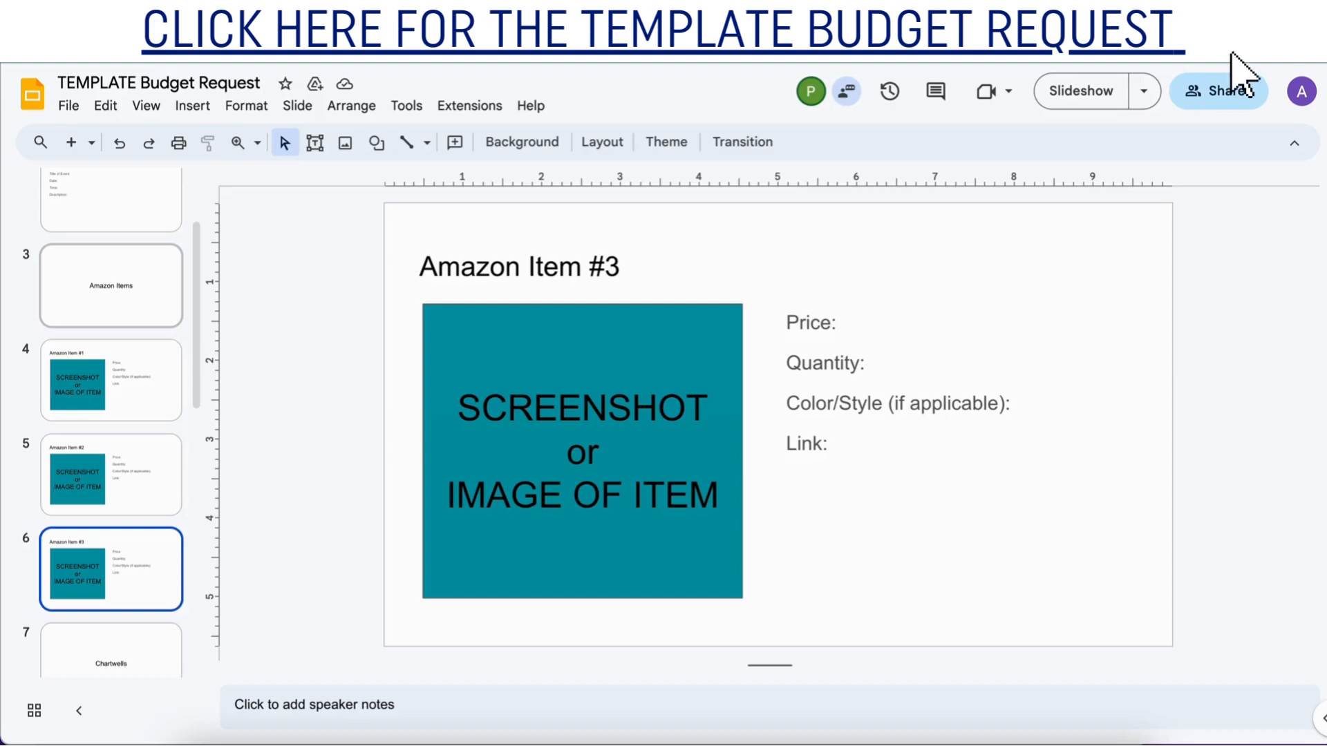
# Examine the template's Chartwells, External Catering, Vendors and Facilities slides for the details each one requires.
pyautogui.press('Down')
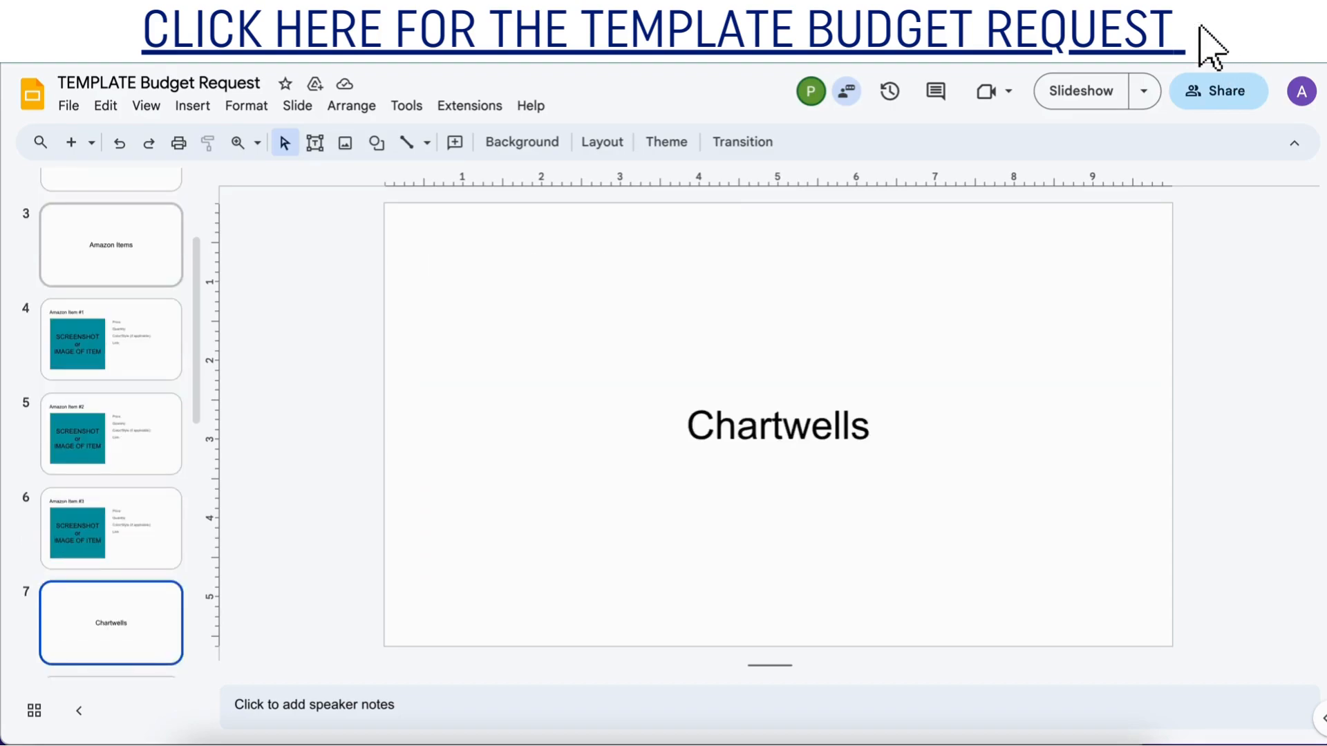
pyautogui.press('Down')
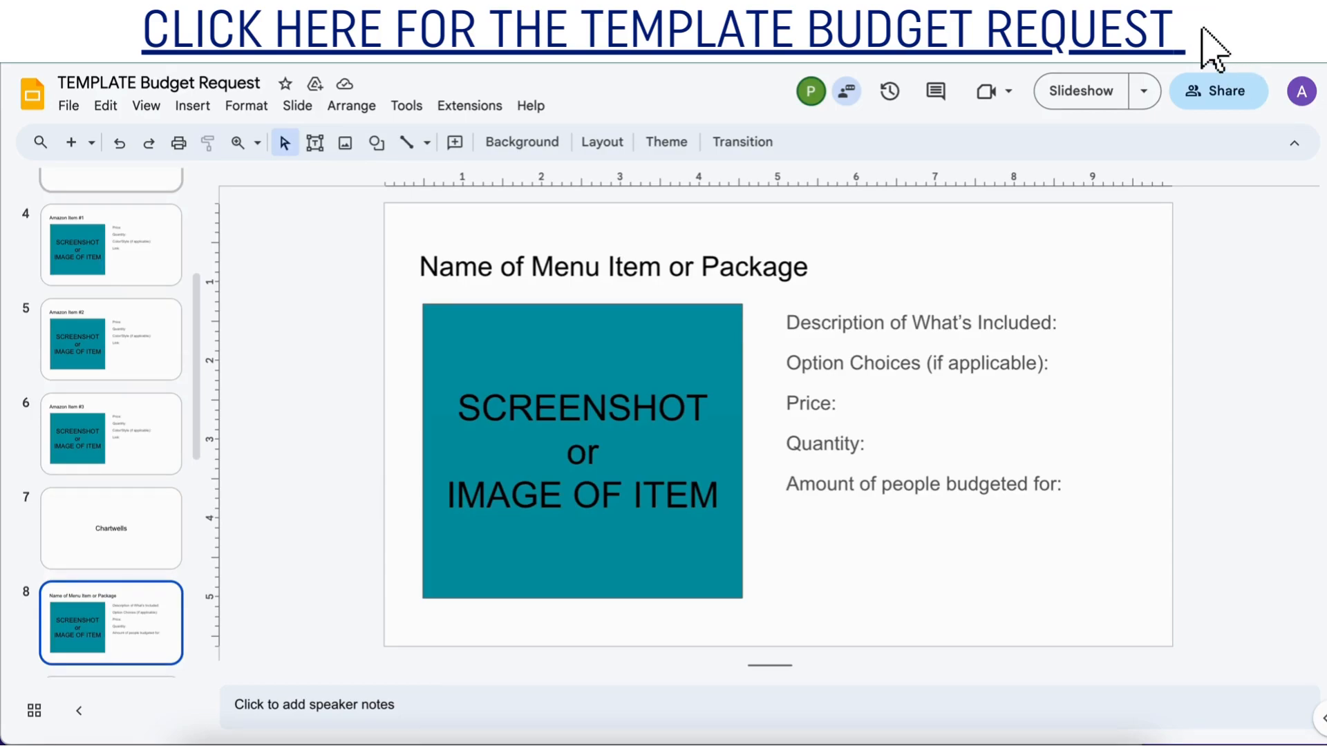
pyautogui.press('Down')
pyautogui.press('Down')
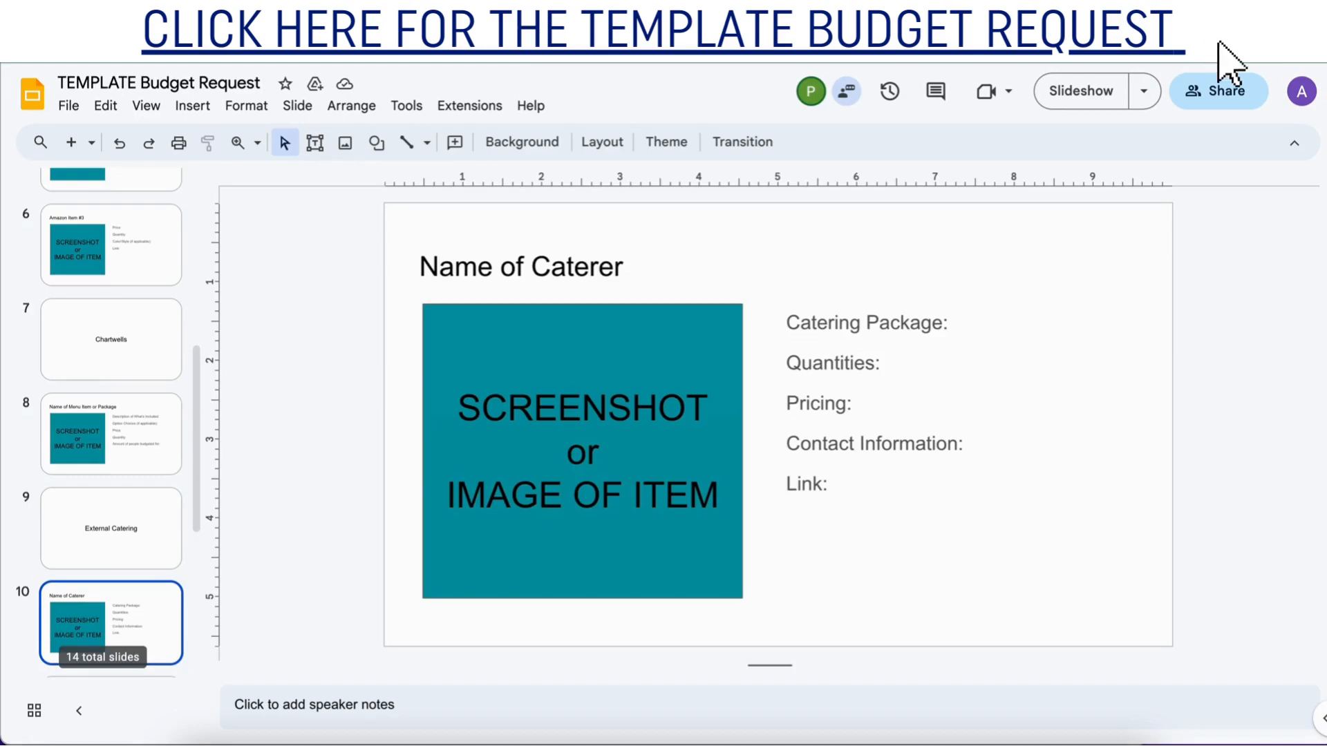
pyautogui.press('Down')
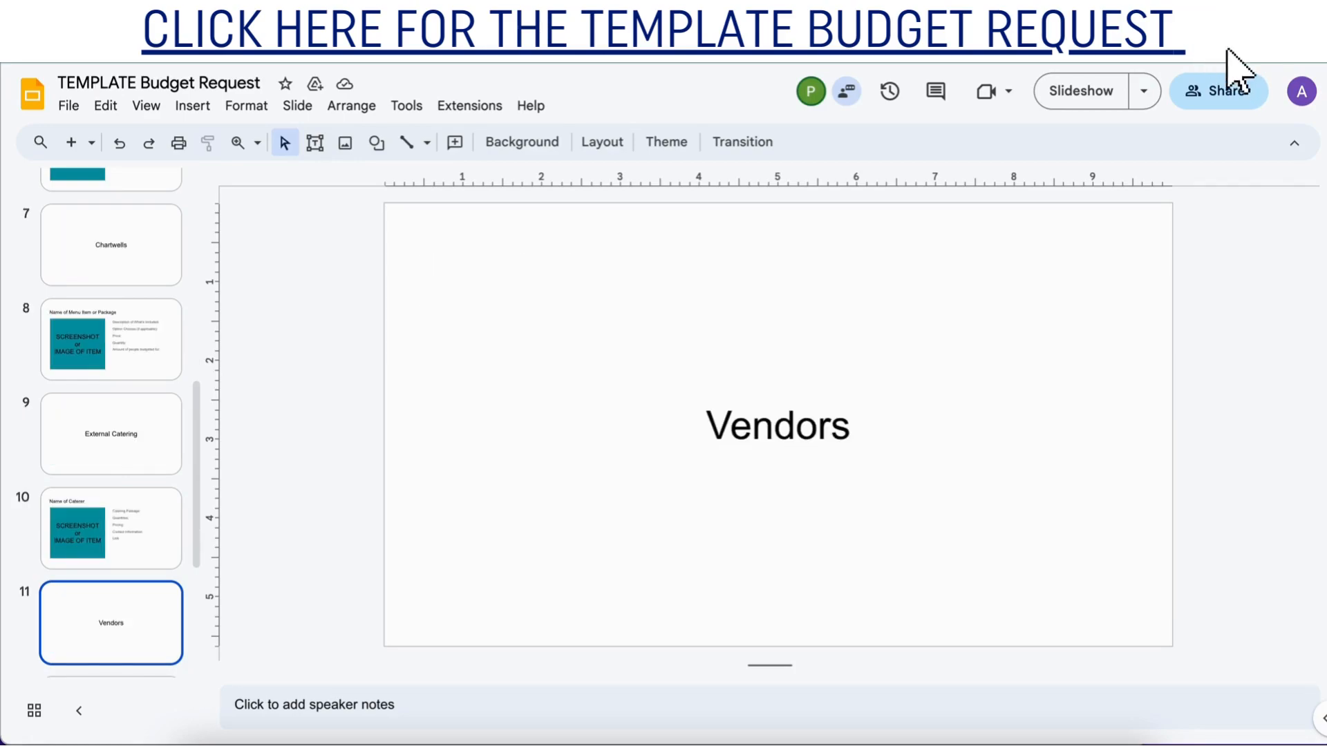
pyautogui.press('Down')
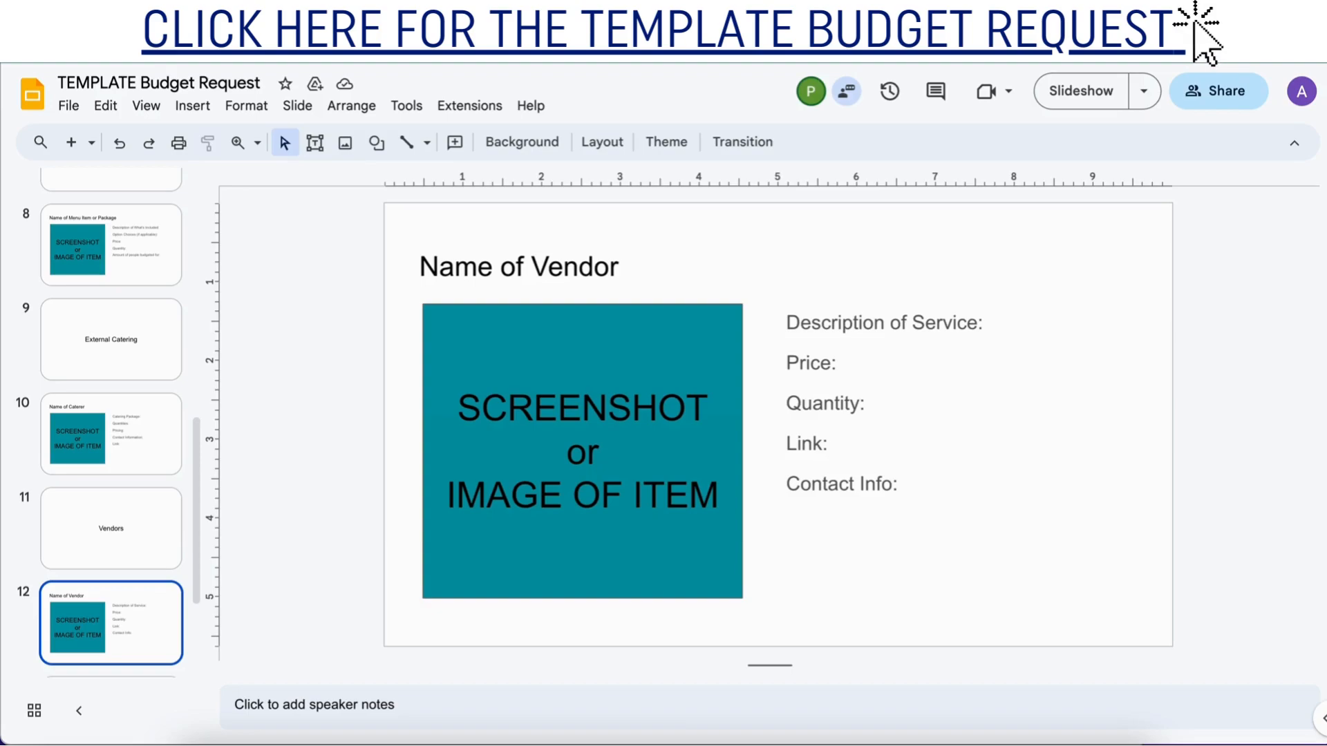
pyautogui.press('Down')
pyautogui.press('Down')
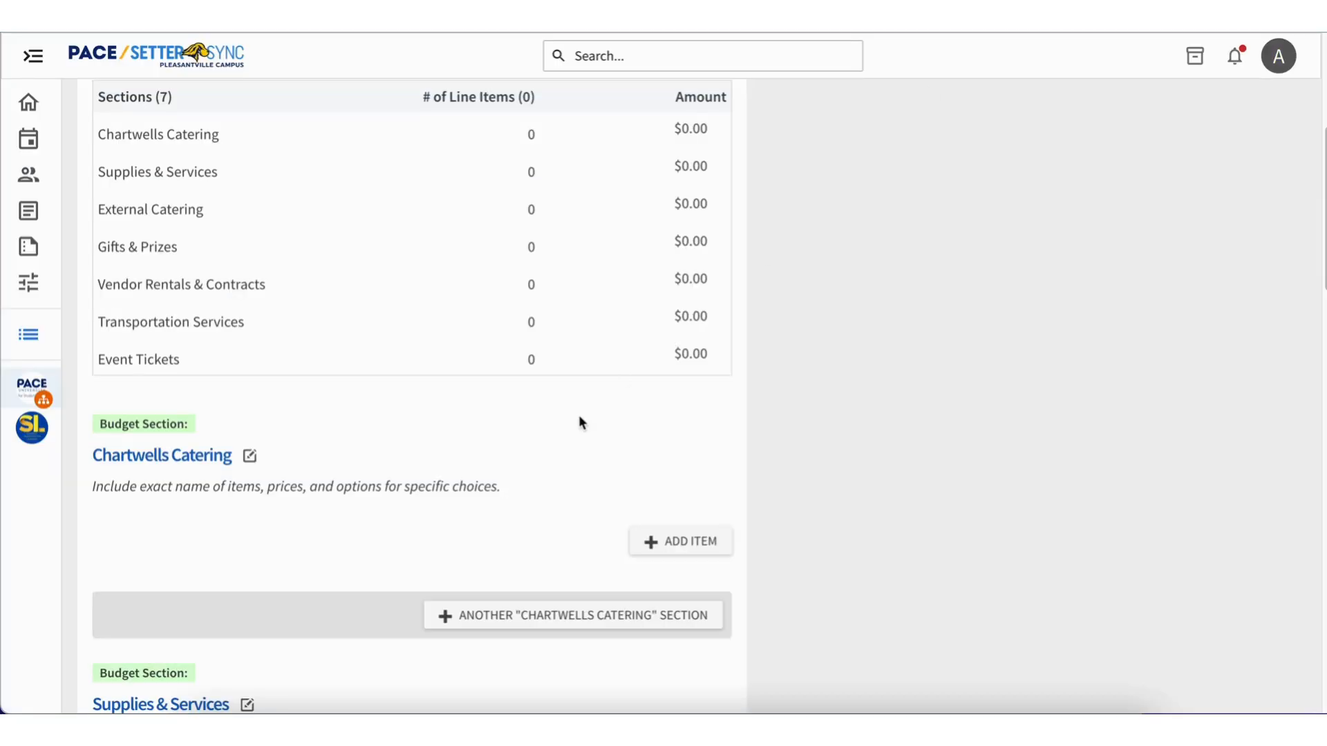
# Back in SetterSync, start a Chartwells Catering line item named "Water Bubbler" with the description "1 water bubbler".
pyautogui.scroll(-1, 580, 423)
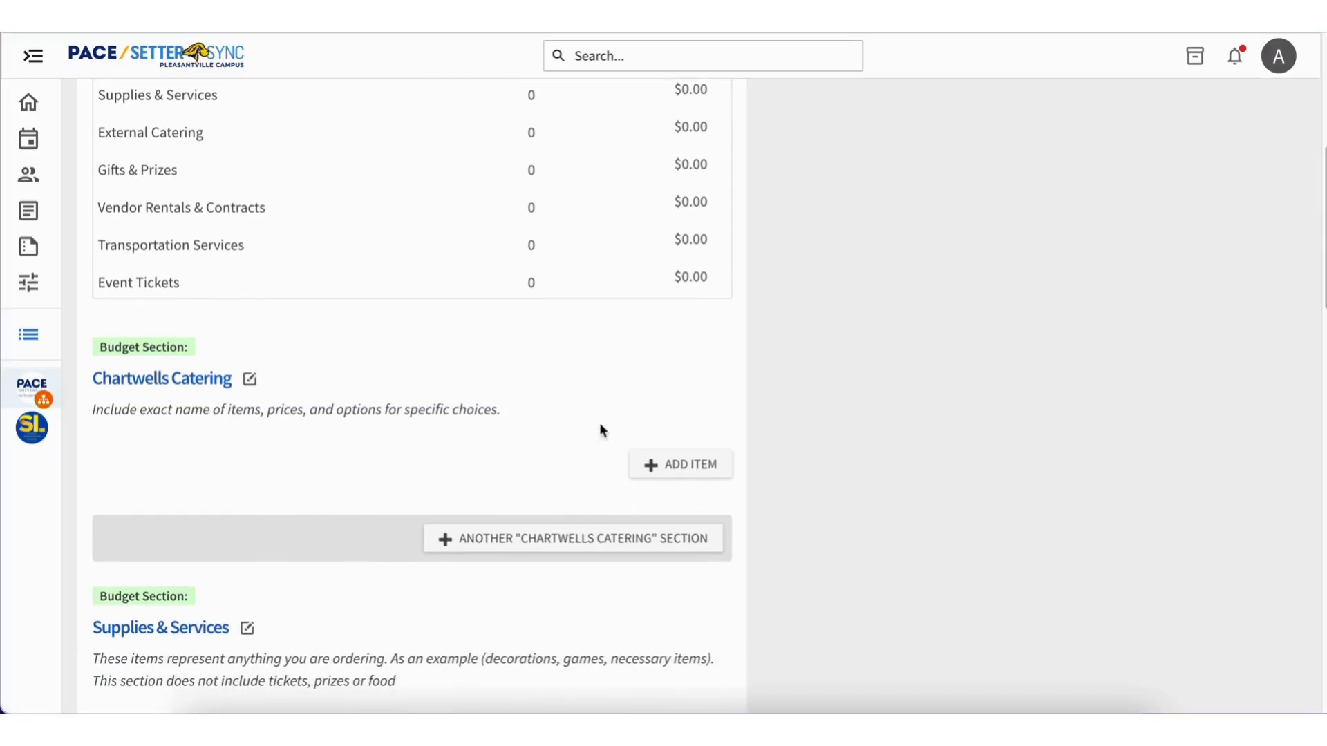
pyautogui.click(648, 463)
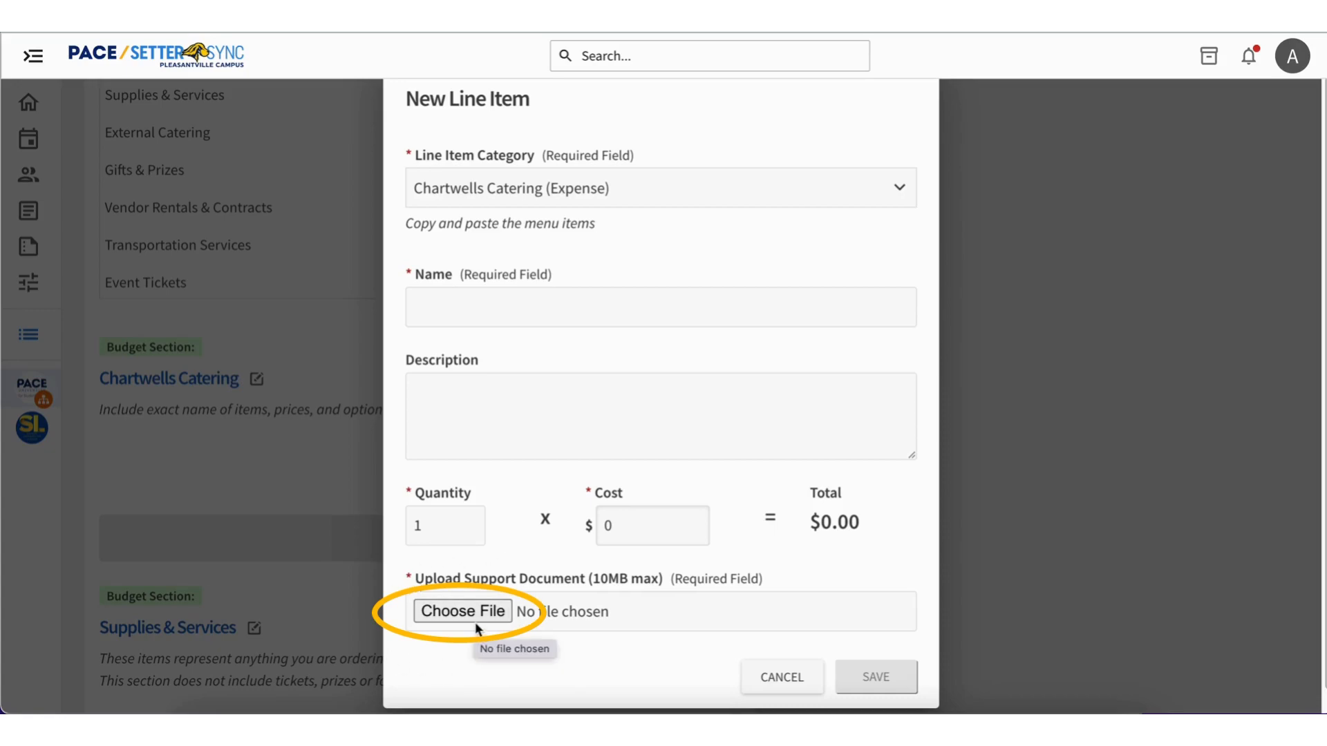
pyautogui.click(488, 302)
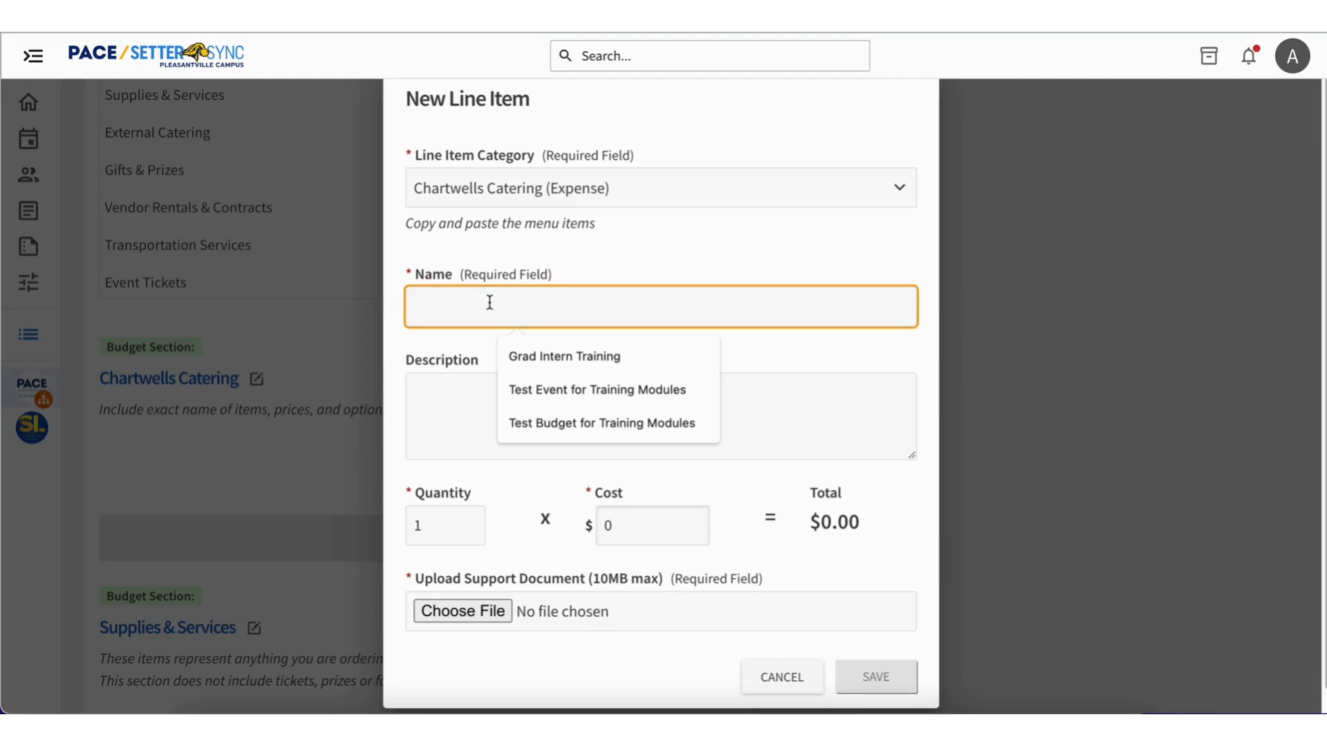
pyautogui.write('Water Bubbler')
pyautogui.click(475, 398)
pyautogui.write('1 water bubbler')
# Set the Water Bubbler's cost to $30, attach its required support document and save the line item.
pyautogui.click(638, 533)
pyautogui.write('30')
pyautogui.click(783, 524)
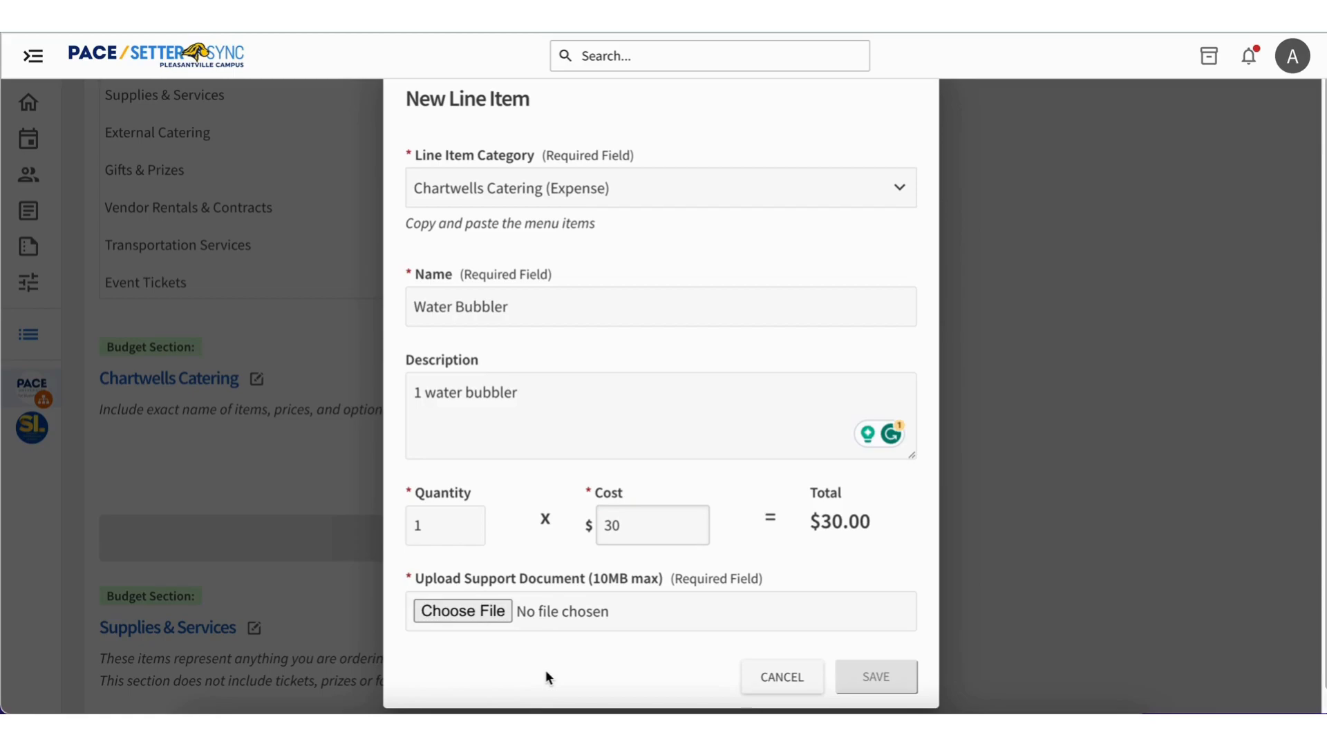
pyautogui.click(462, 611)
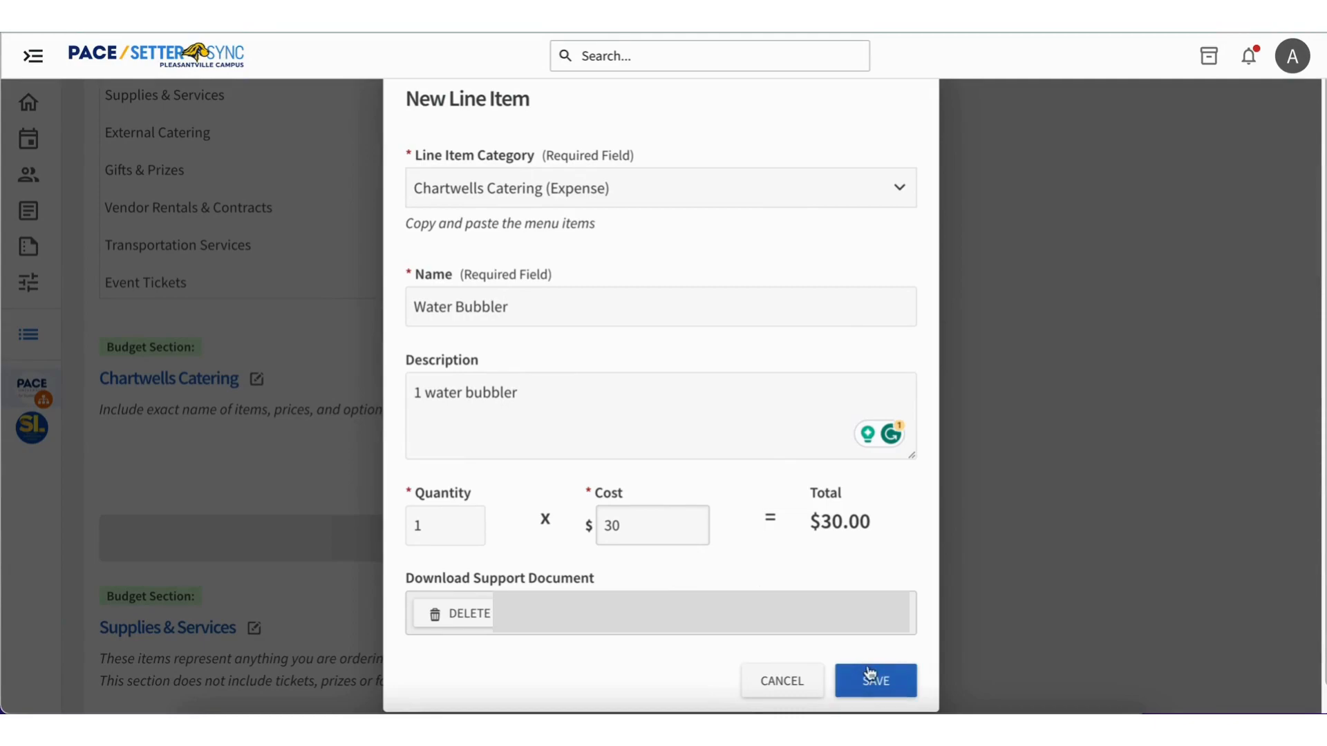
pyautogui.click(863, 673)
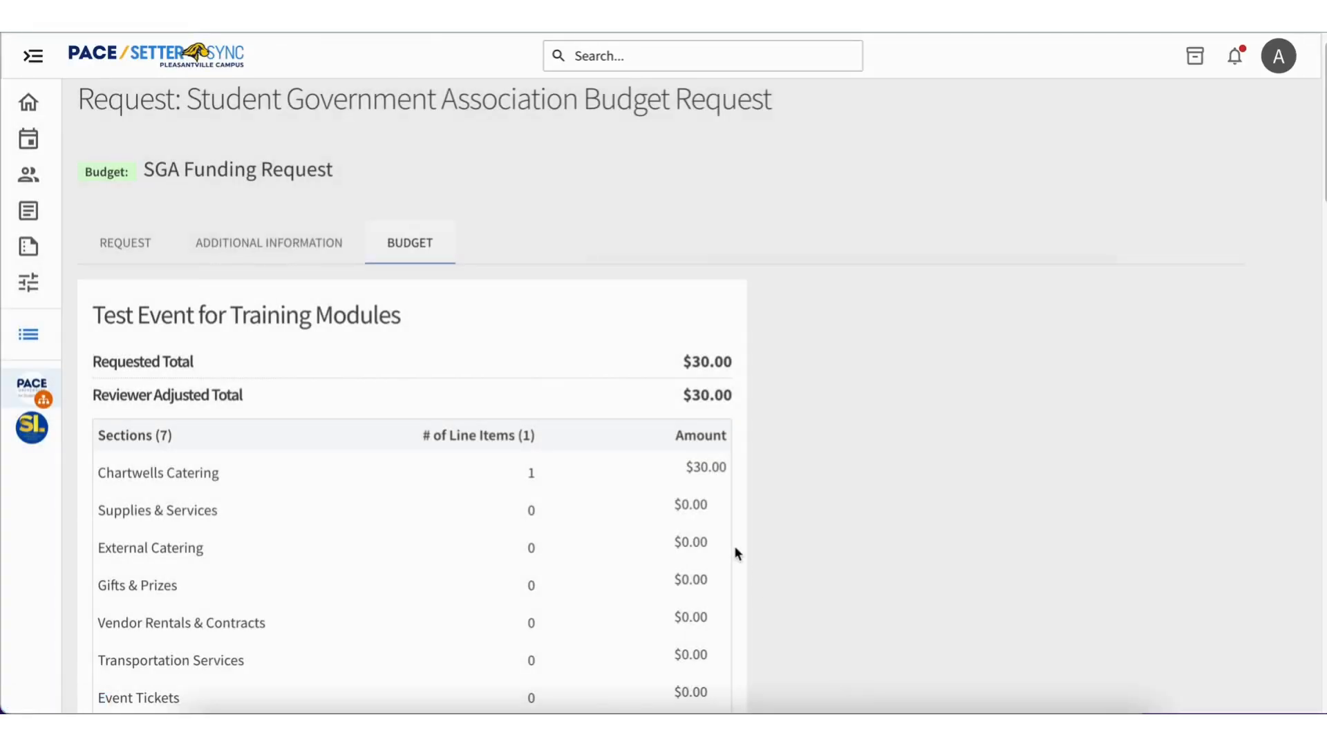
# Check the new line item in the Chartwells Catering section and in the budget summary.
pyautogui.scroll(-6, 736, 551)
pyautogui.scroll(-4, 737, 553)
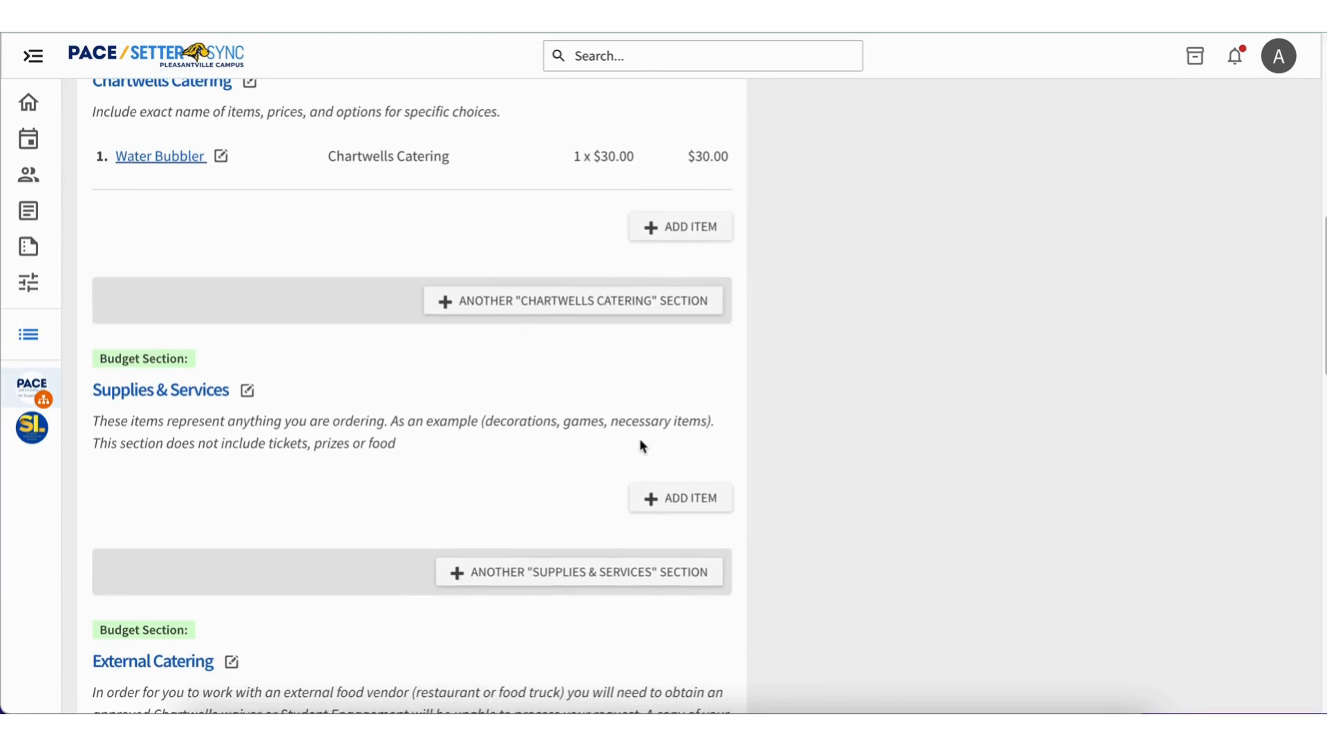
pyautogui.scroll(8, 640, 445)
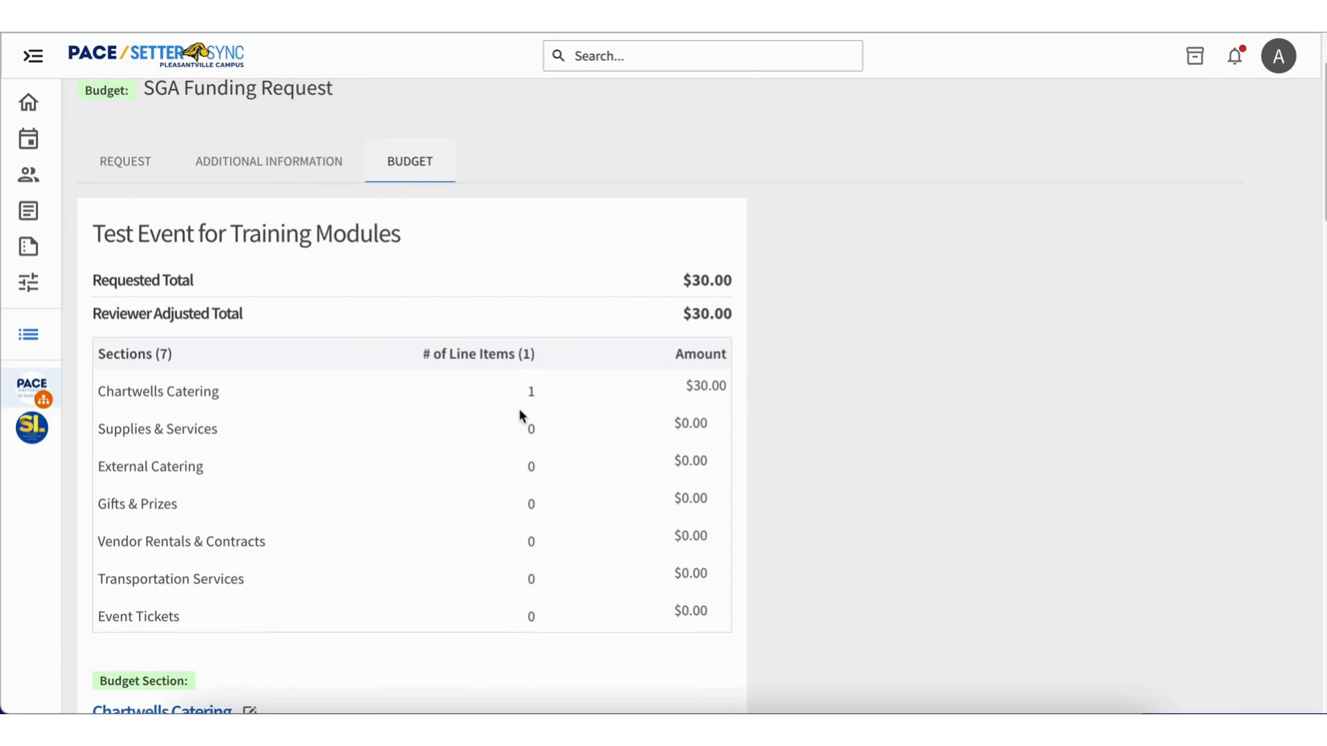
pyautogui.scroll(-3, 557, 435)
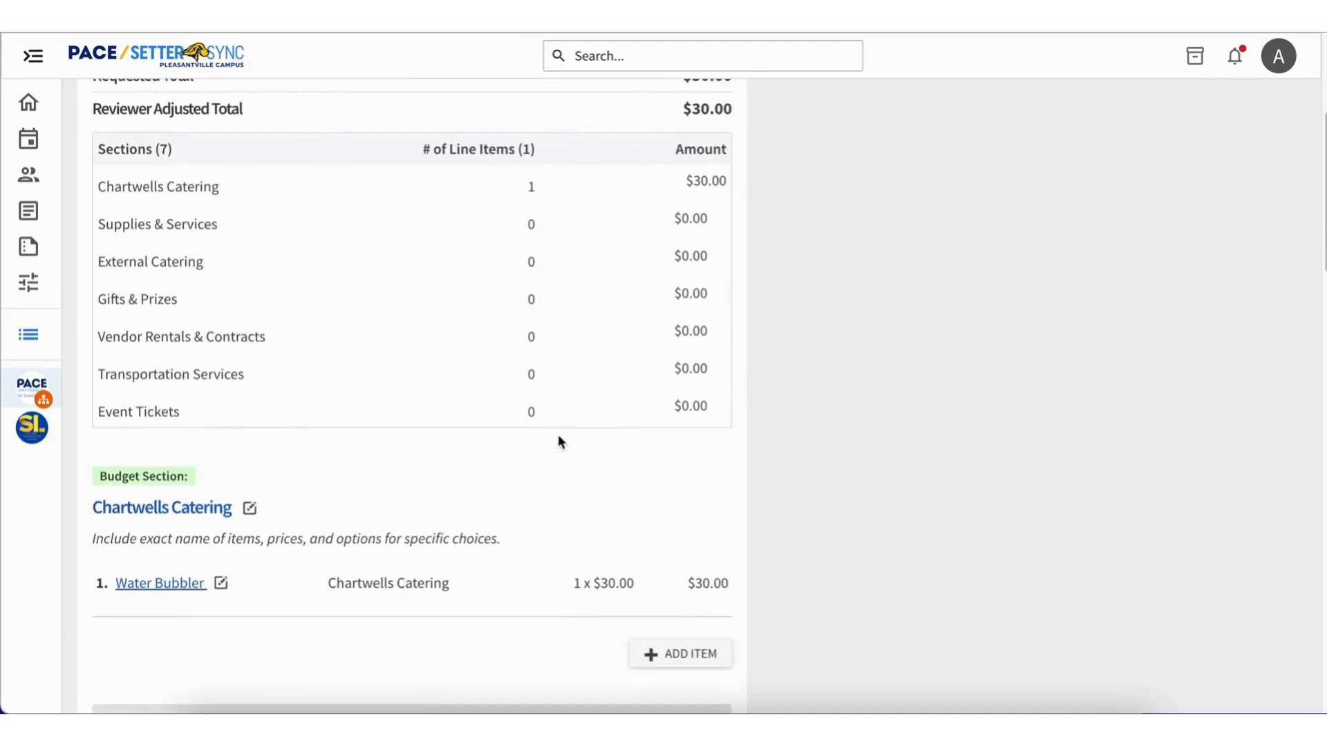
pyautogui.scroll(1, 557, 435)
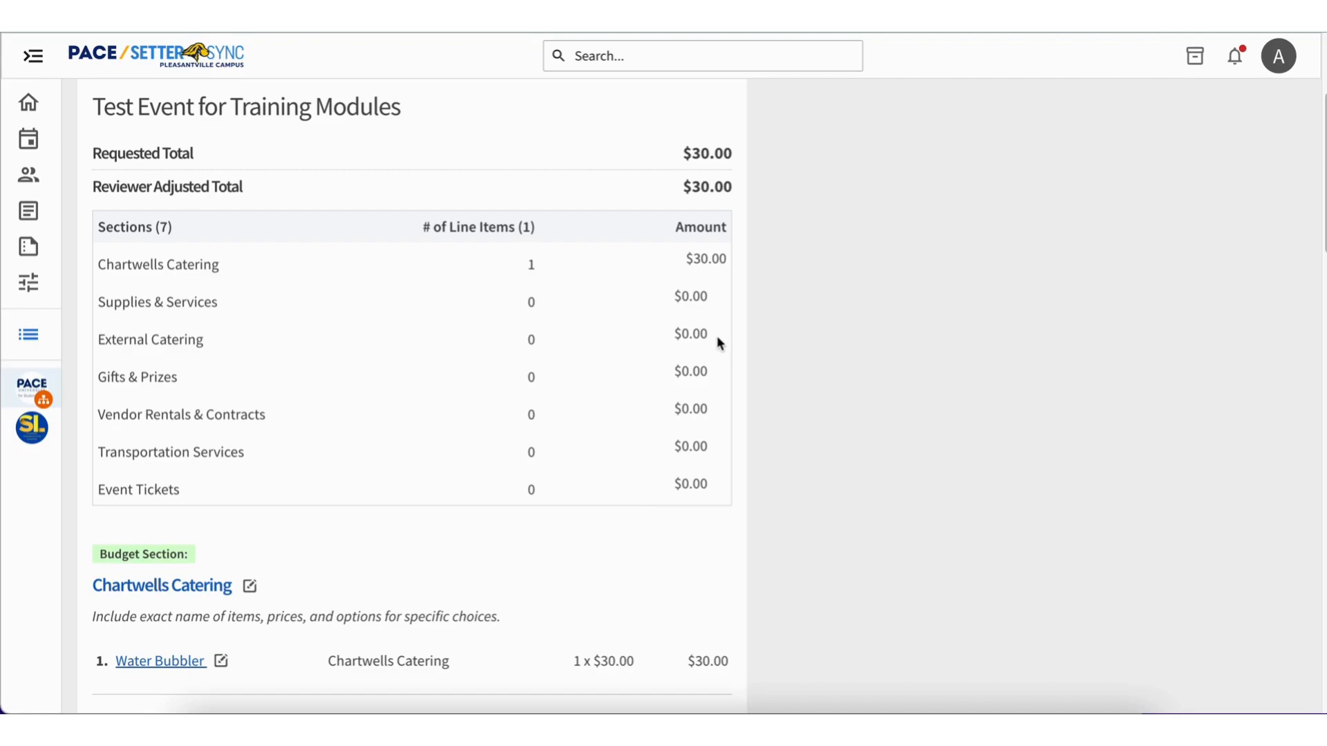
# Review the instructions for every budget section, from Chartwells Catering and Supplies & Services through Transportation Services and Event Tickets.
pyautogui.scroll(-3, 740, 510)
pyautogui.scroll(-2, 742, 514)
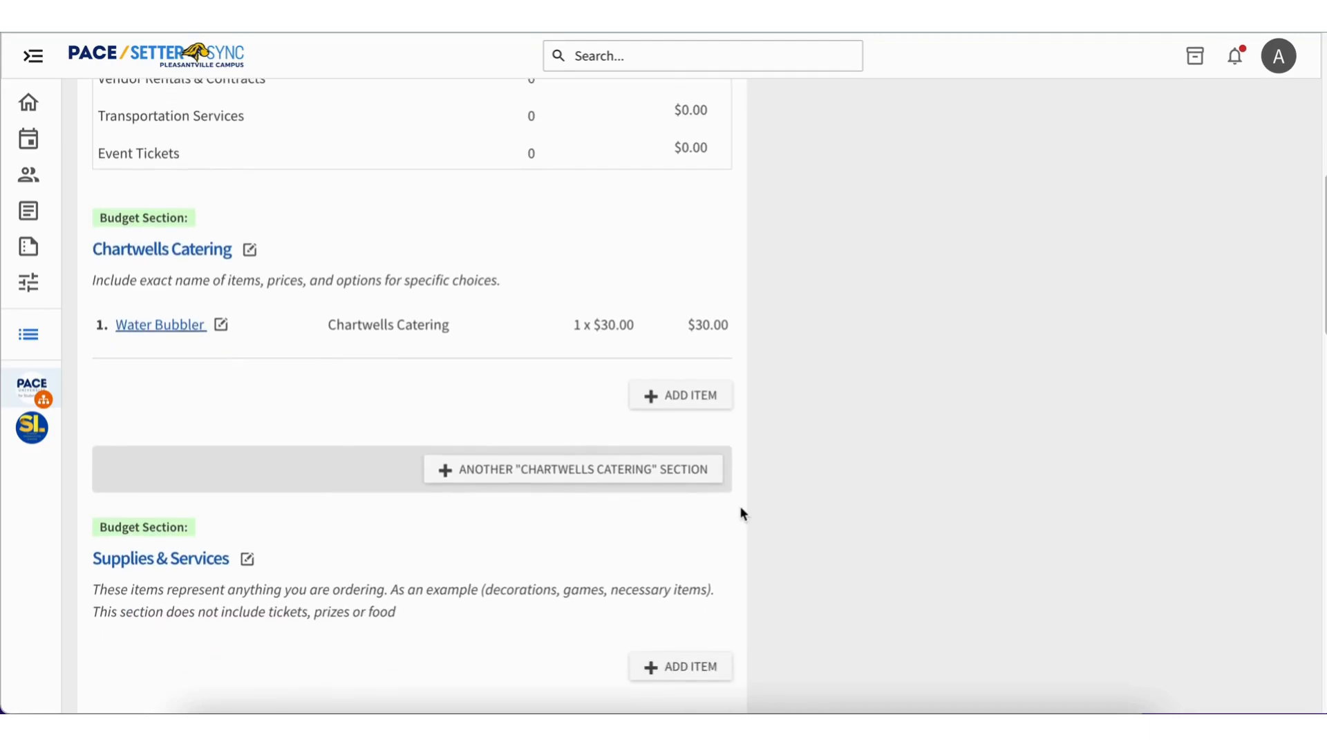
pyautogui.scroll(-2, 740, 513)
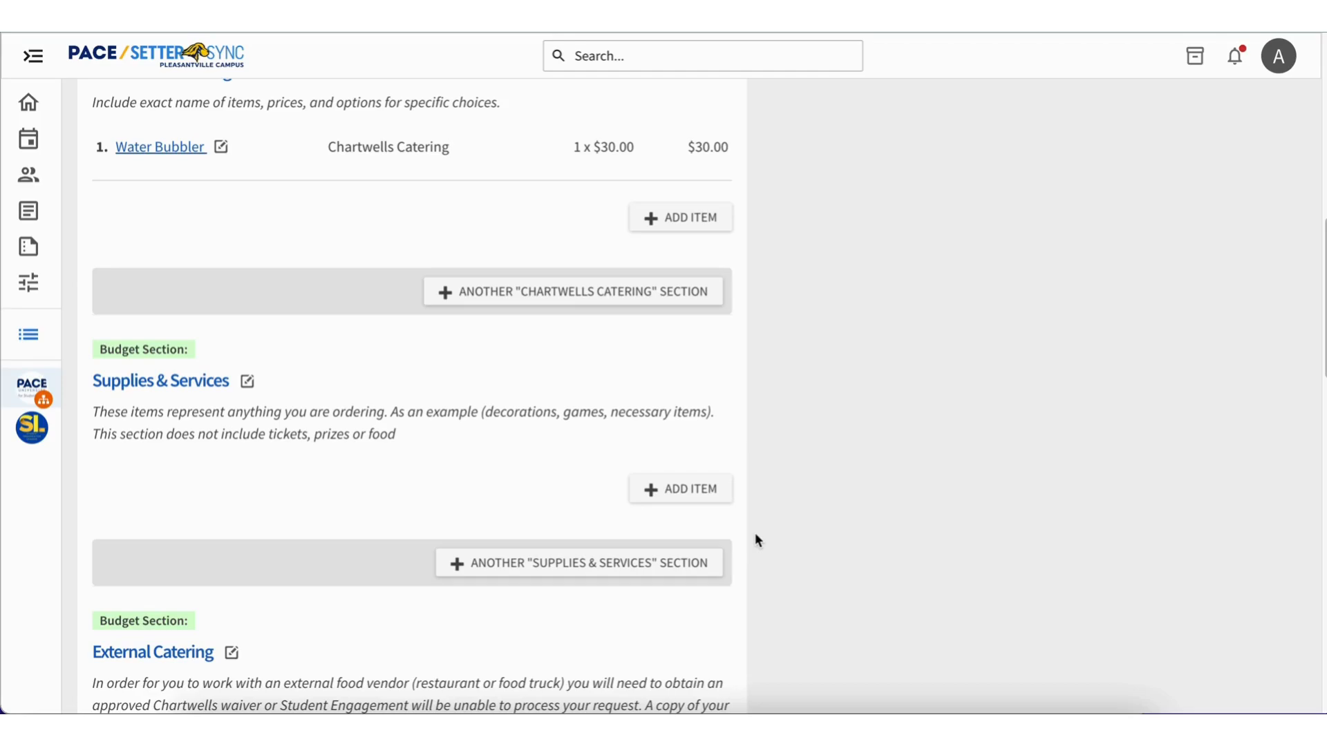
pyautogui.scroll(-5, 755, 533)
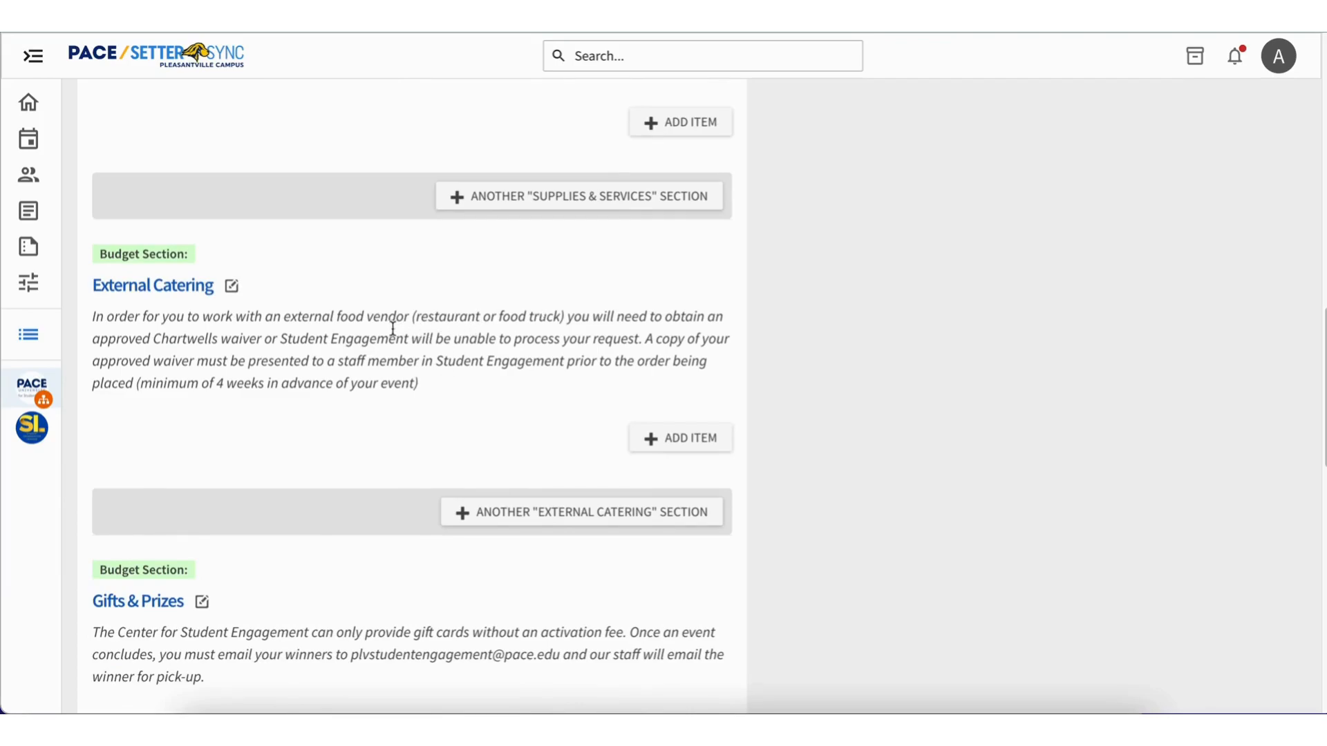
pyautogui.scroll(-4, 441, 330)
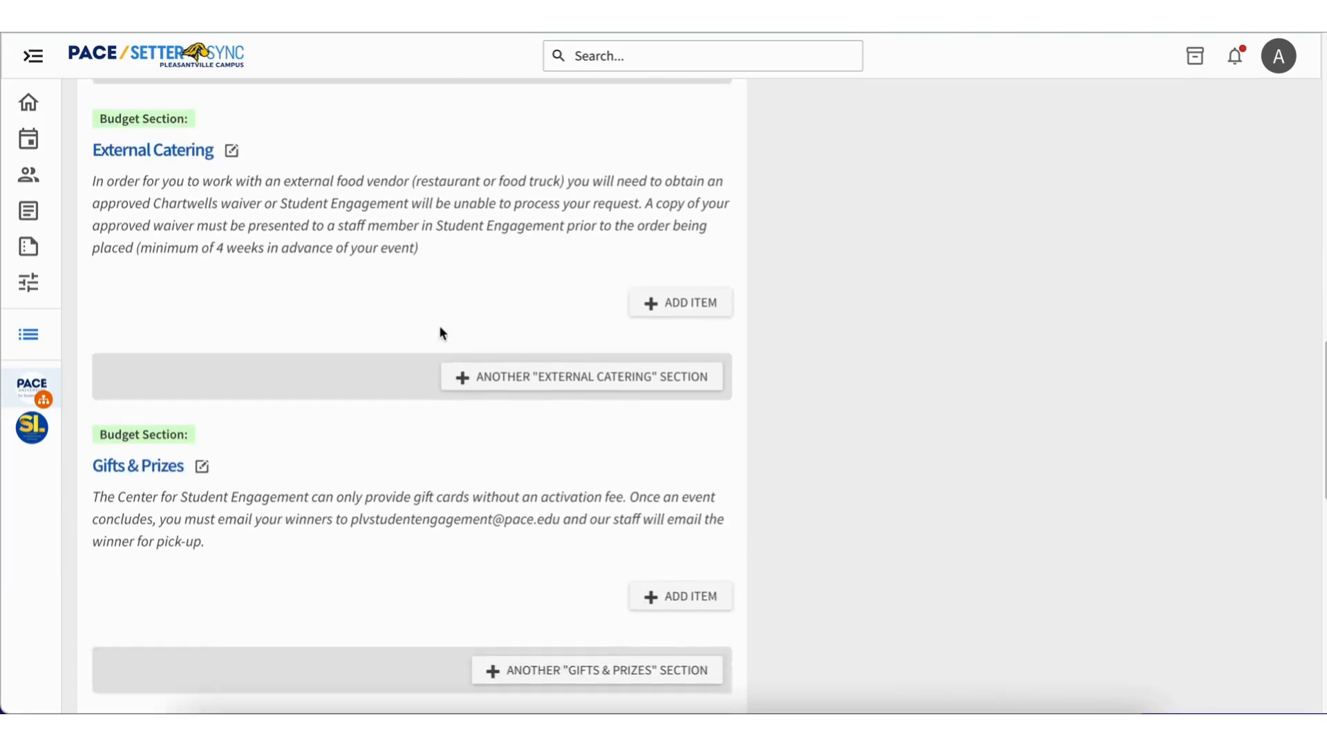
pyautogui.scroll(-1, 441, 333)
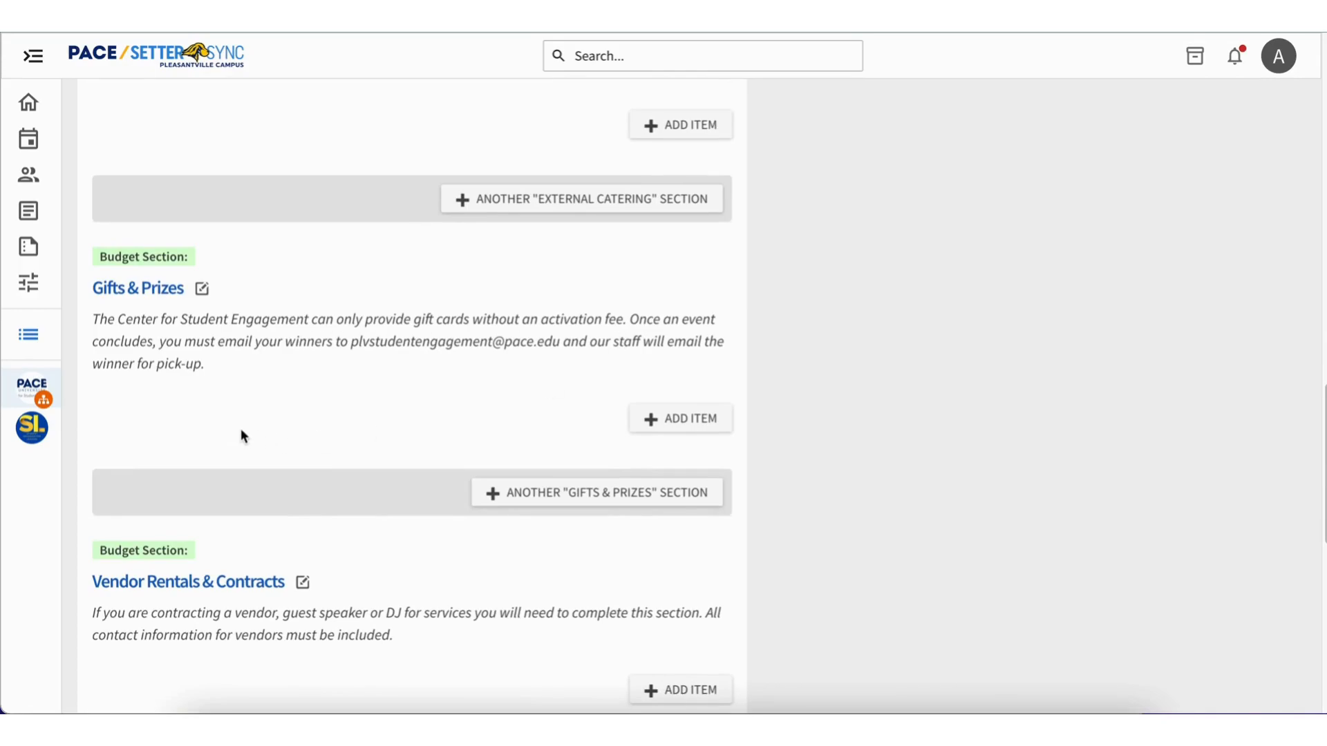
pyautogui.scroll(-1, 241, 430)
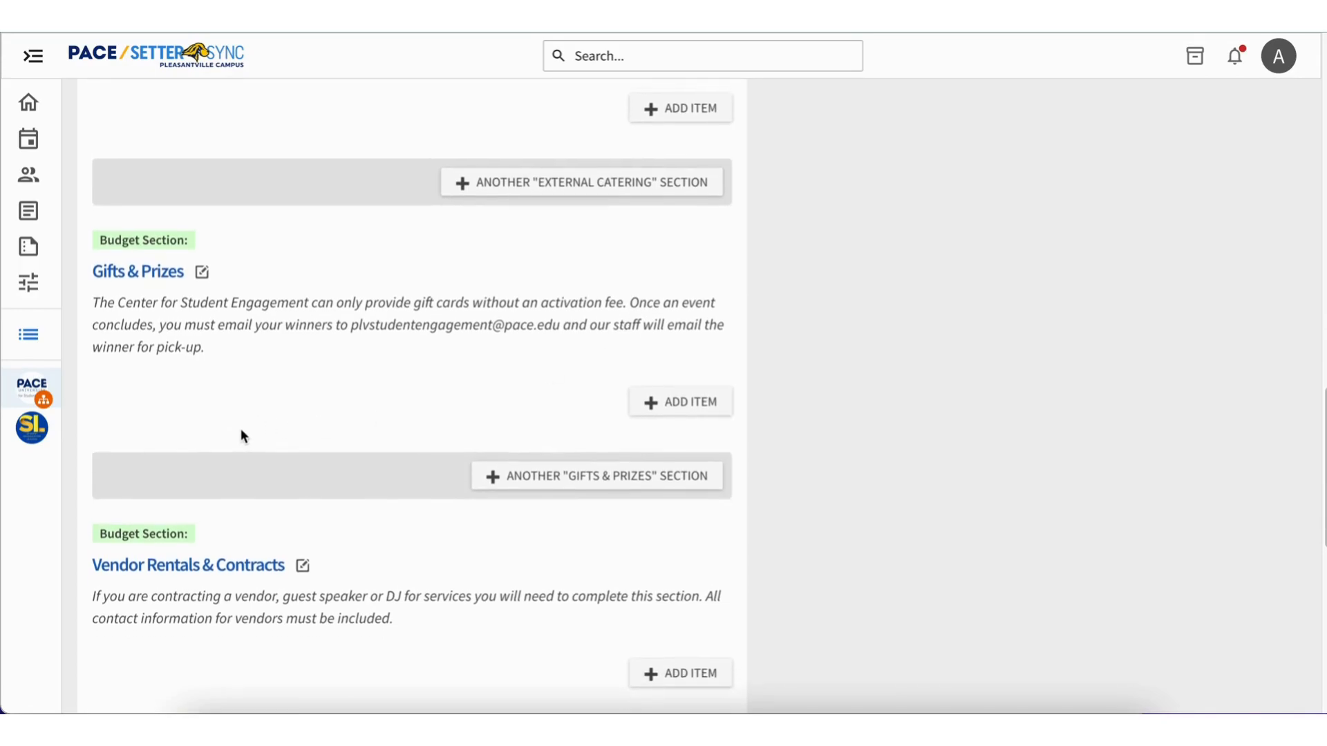
pyautogui.scroll(-2, 241, 430)
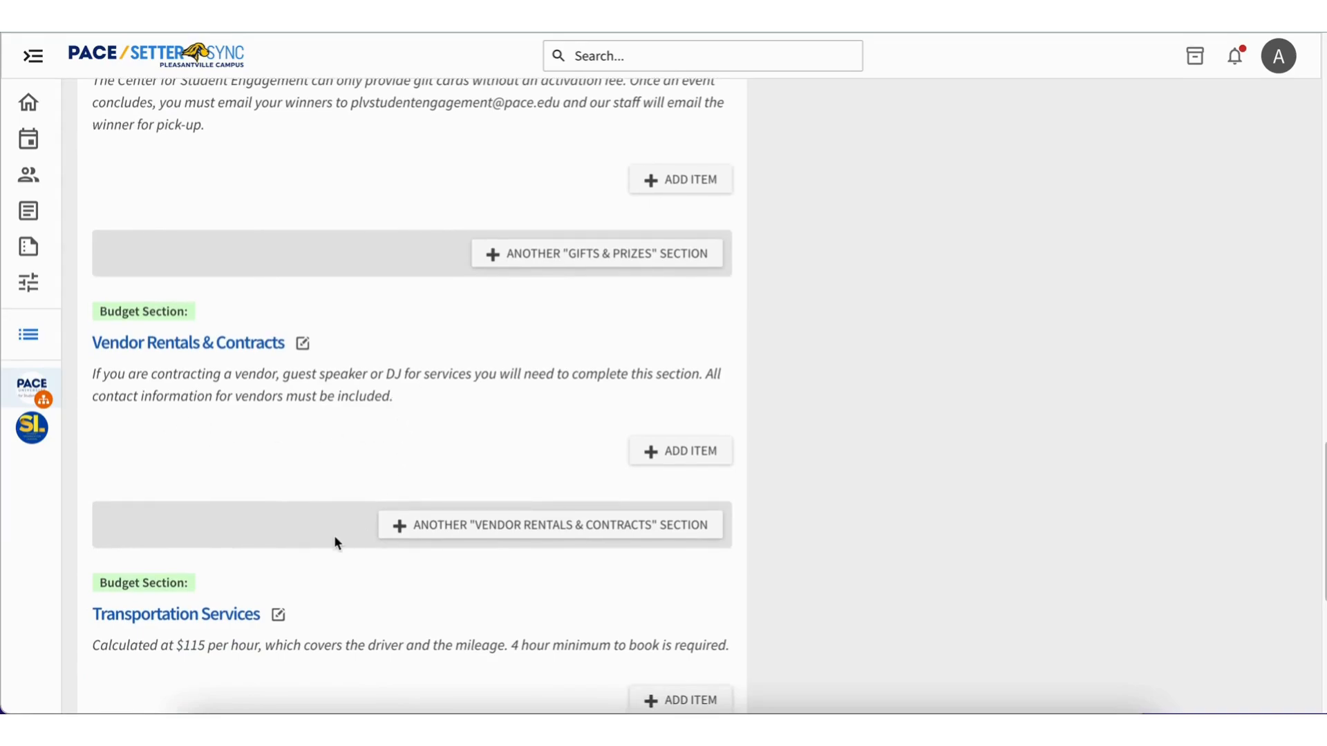
pyautogui.scroll(-3, 337, 543)
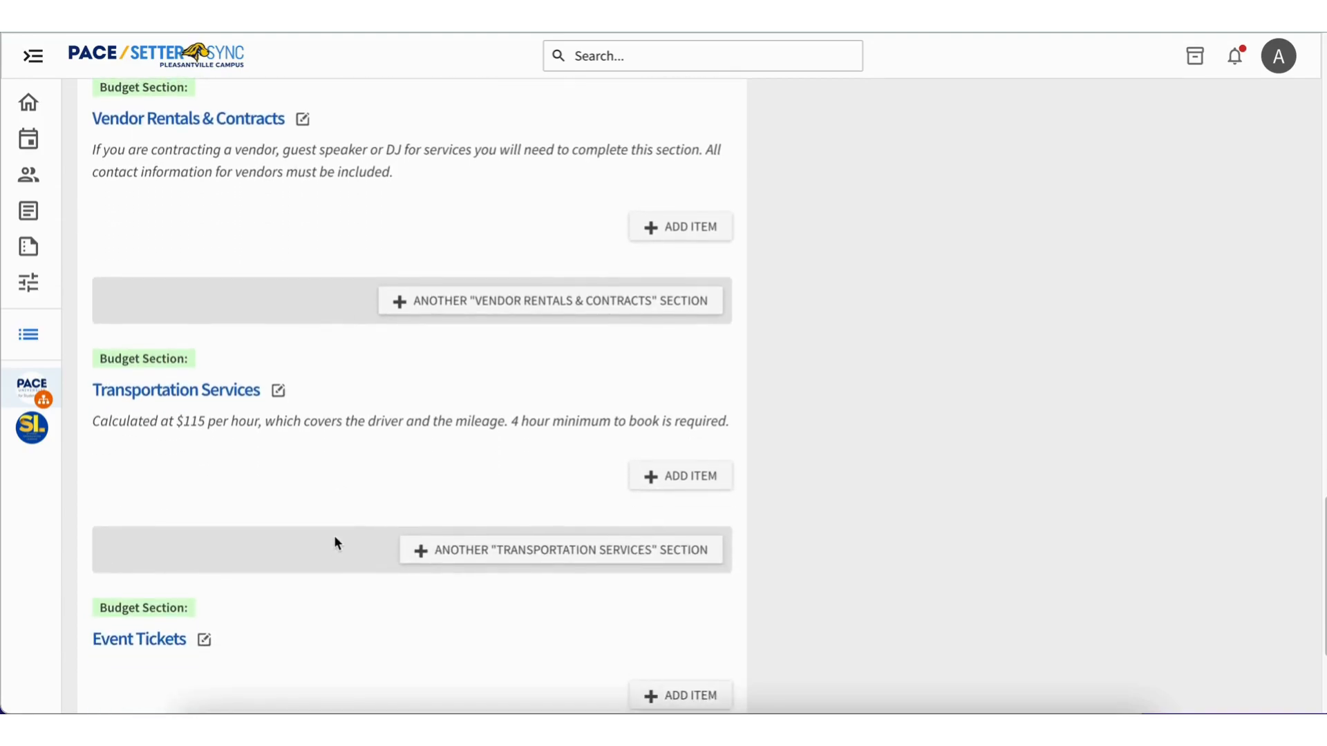
pyautogui.scroll(-3, 336, 543)
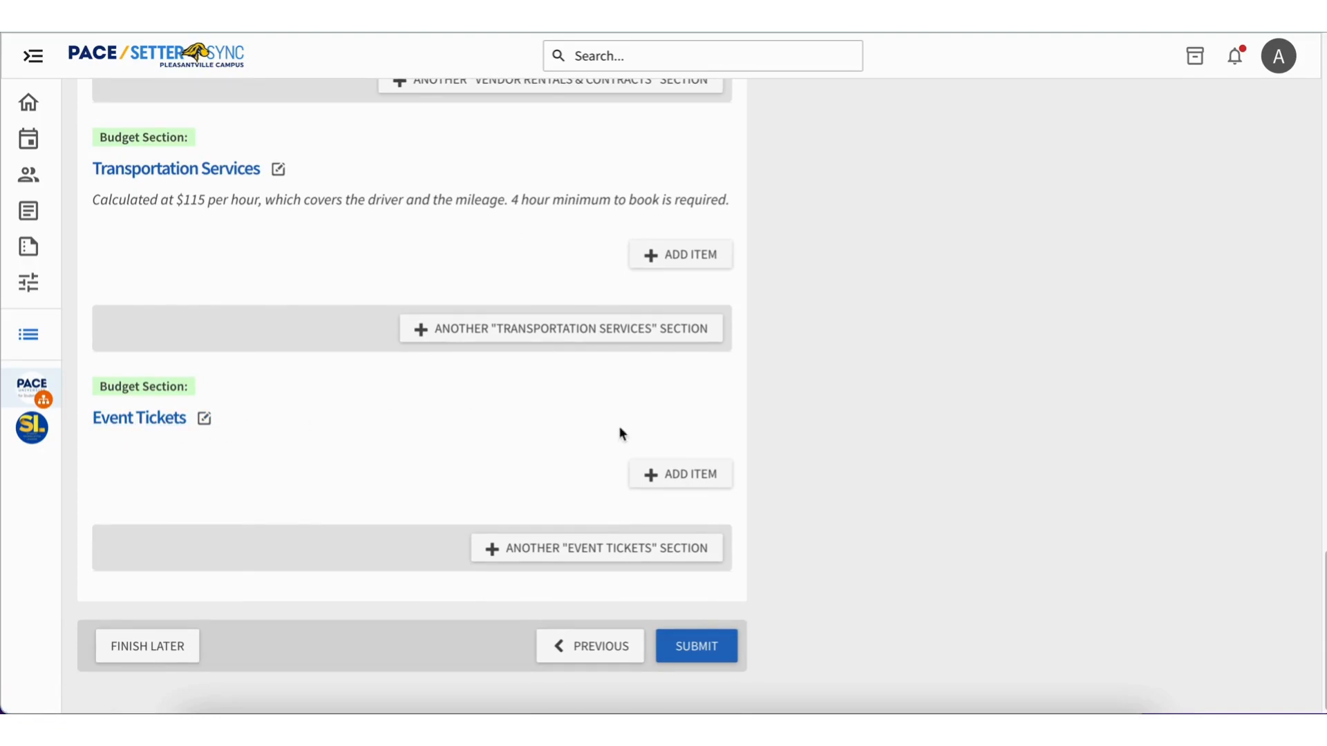
# Submit the completed budget request for "Test Event for Training Modules".
pyautogui.click(715, 655)
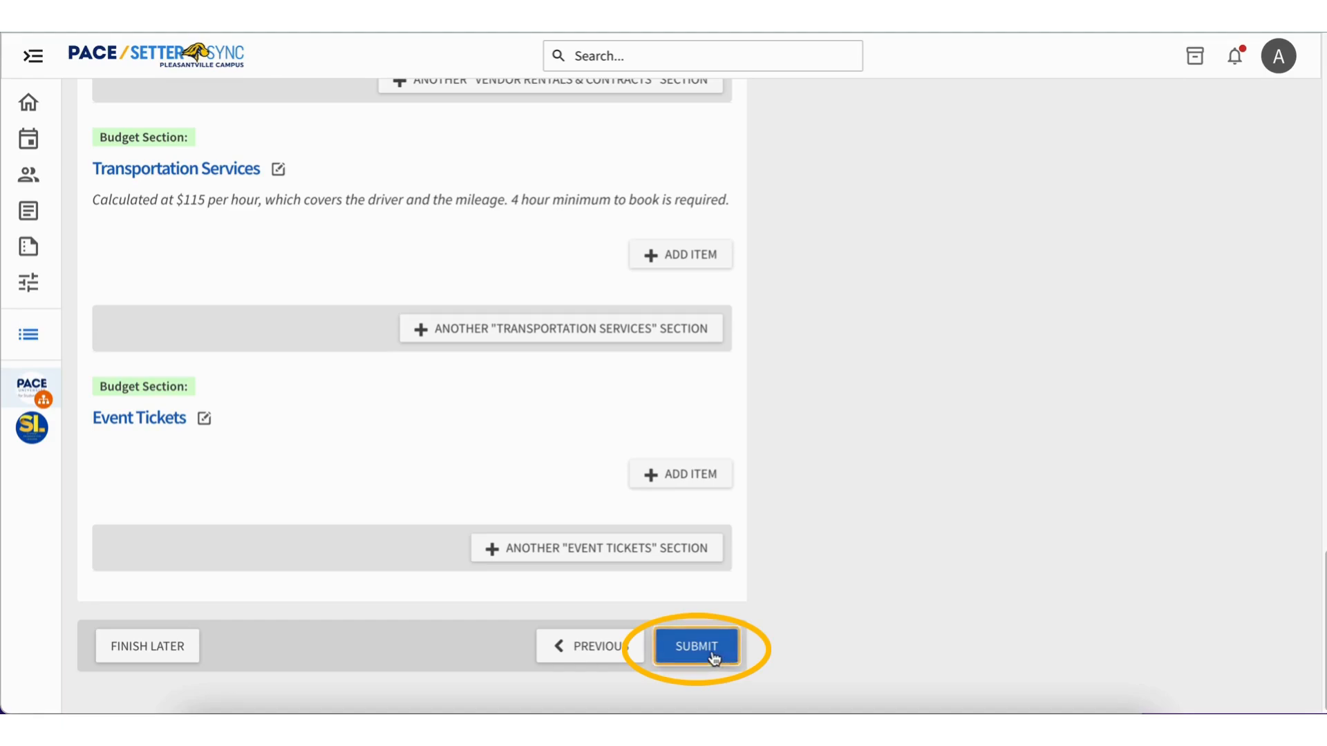